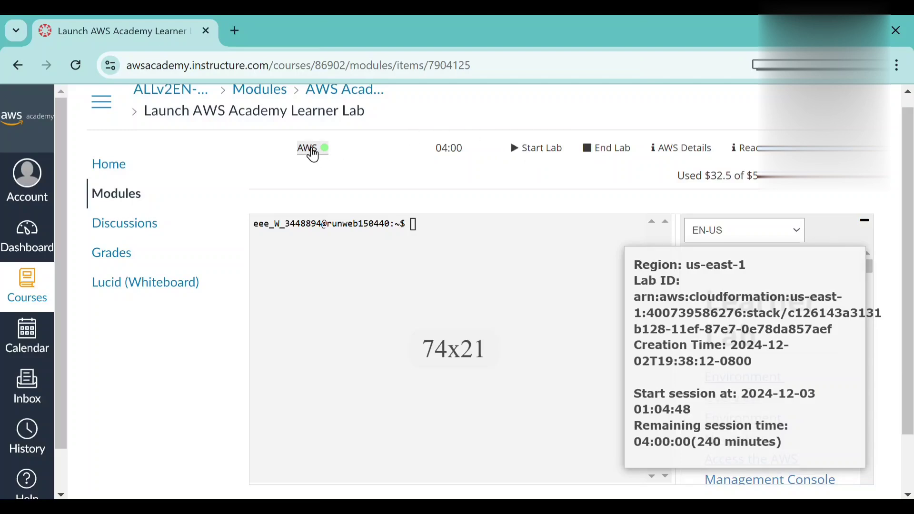
# Launch the AWS console from the Learner Lab page and open the VPC service.
pyautogui.click(312, 148)
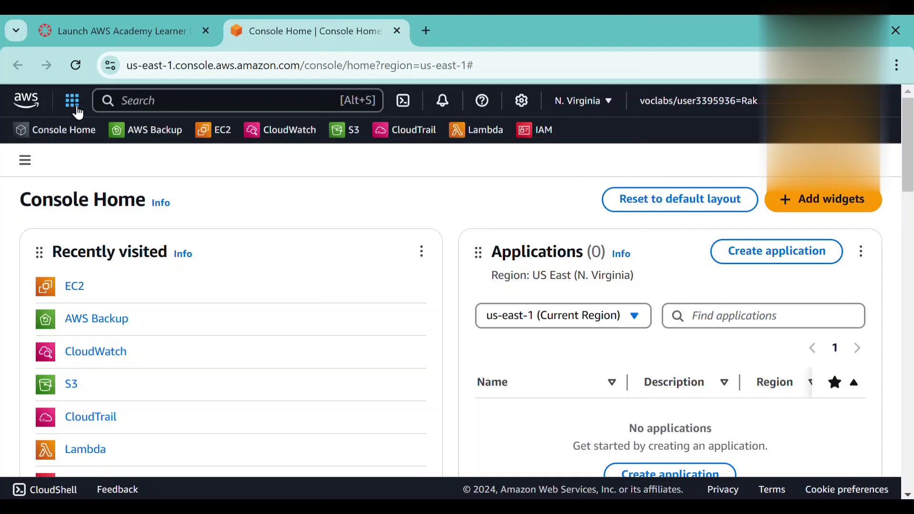
pyautogui.click(137, 98)
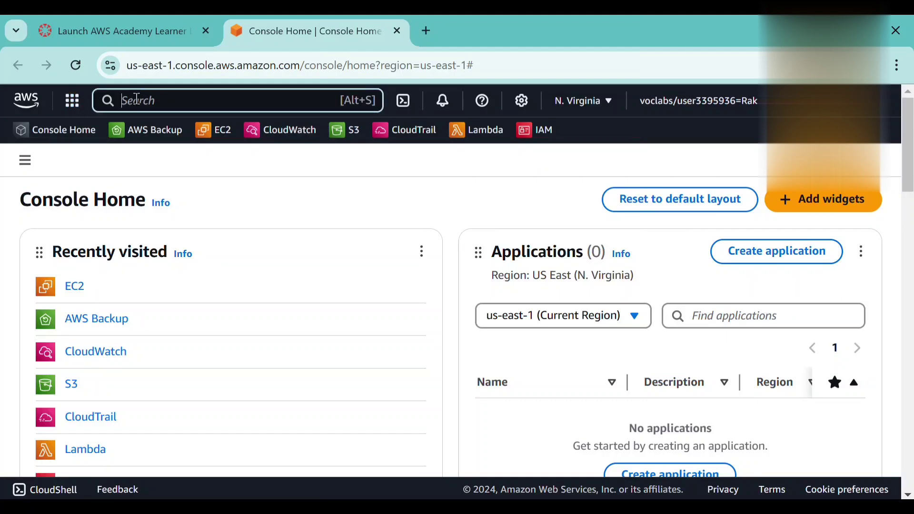
pyautogui.write('VPC')
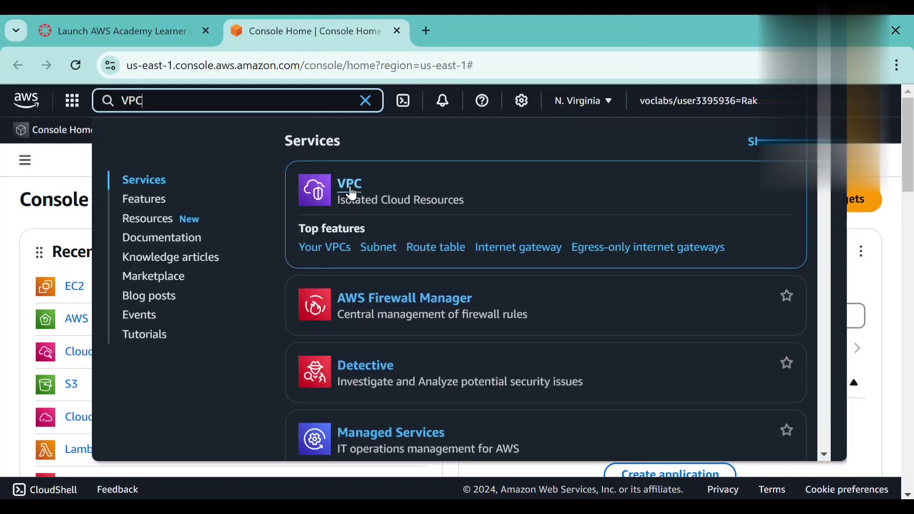
pyautogui.click(353, 190)
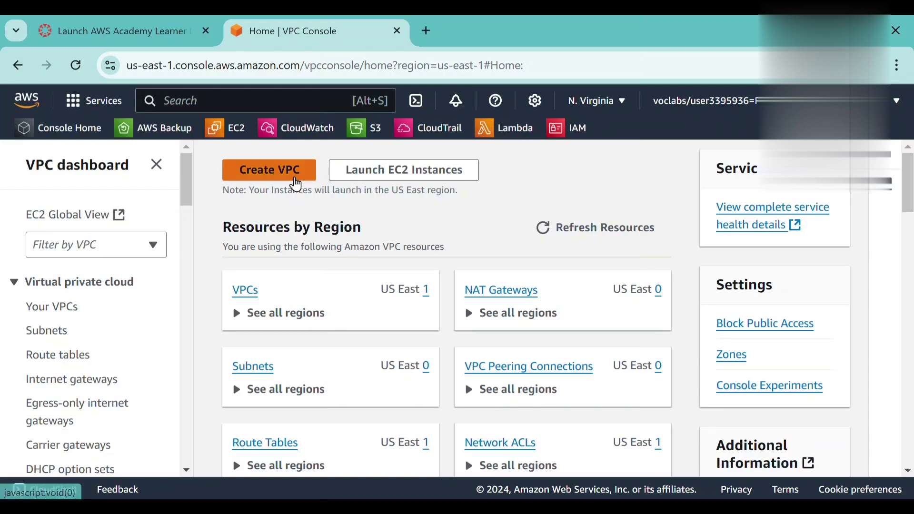
# Start creating a VPC with the VPC only option and name it MYVPC.
pyautogui.click(295, 183)
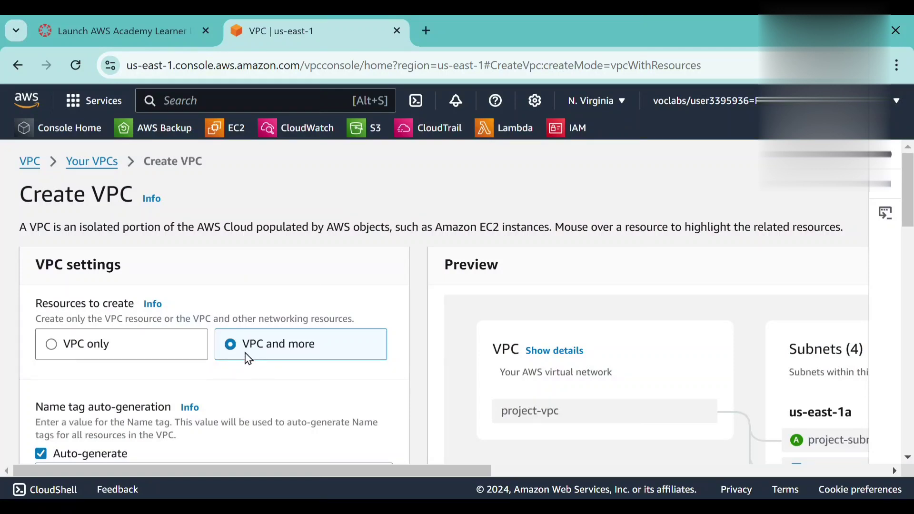
pyautogui.click(56, 350)
pyautogui.scroll(-1, 95, 345)
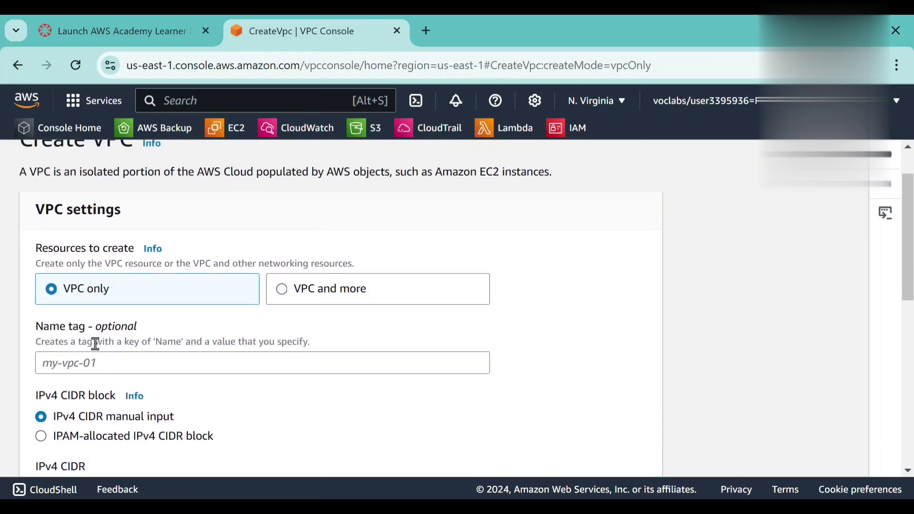
pyautogui.click(94, 364)
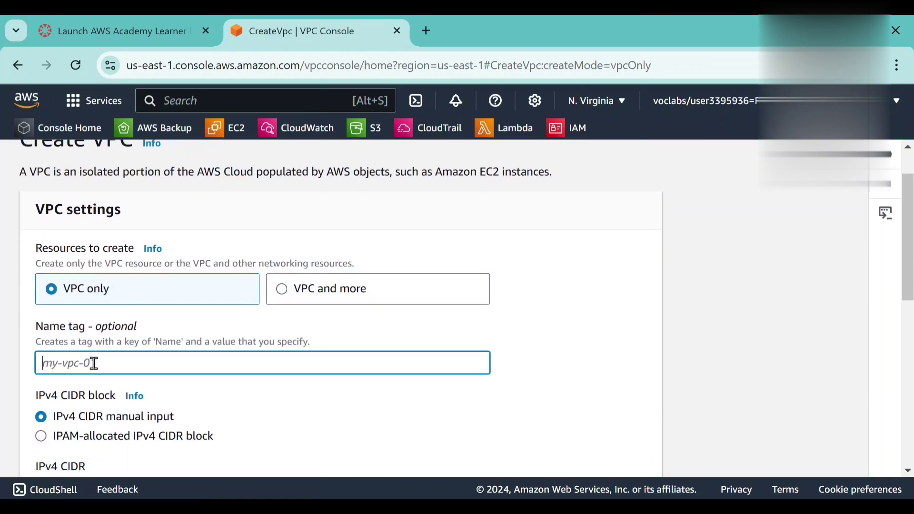
pyautogui.write('MYVPC')
# Set the VPC's IPv4 CIDR to 10.0.0.0/16 and create the VPC.
pyautogui.scroll(-3, 94, 364)
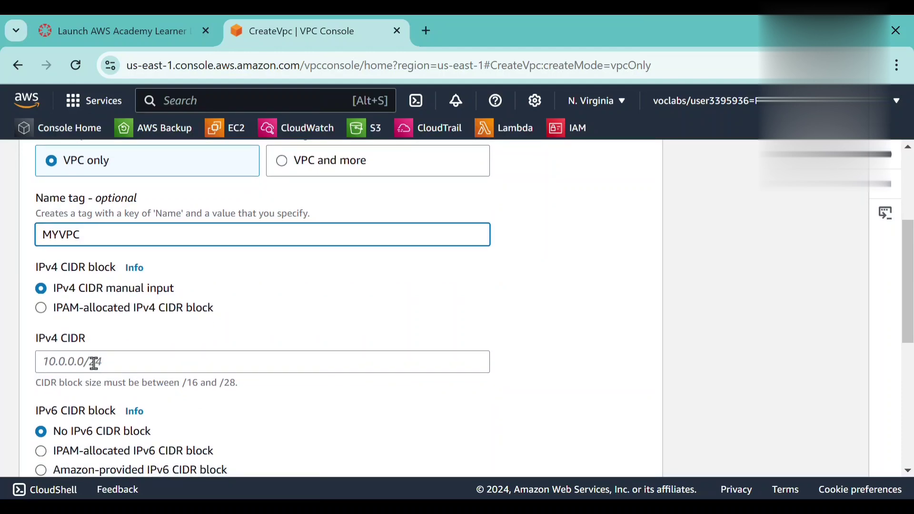
pyautogui.click(92, 363)
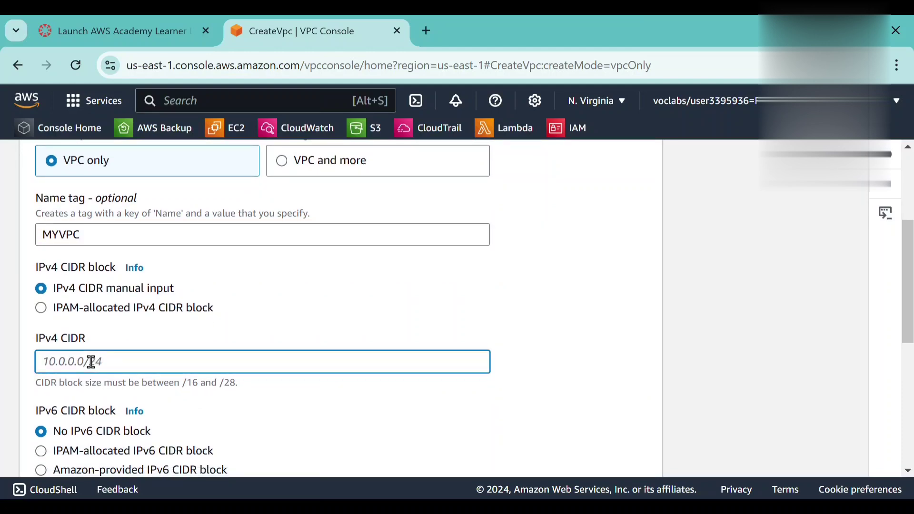
pyautogui.write('10')
pyautogui.write('0')
pyautogui.write('.0.0/16')
pyautogui.scroll(-3, 92, 362)
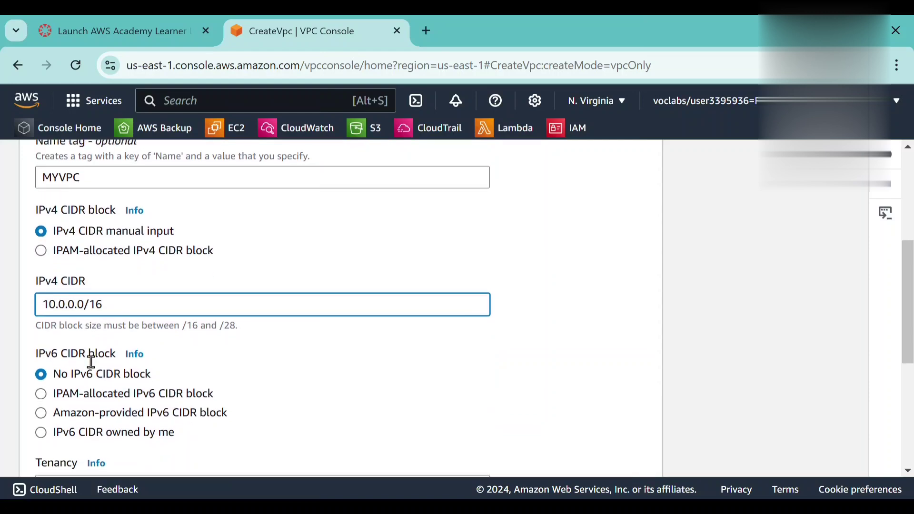
pyautogui.scroll(-1, 94, 369)
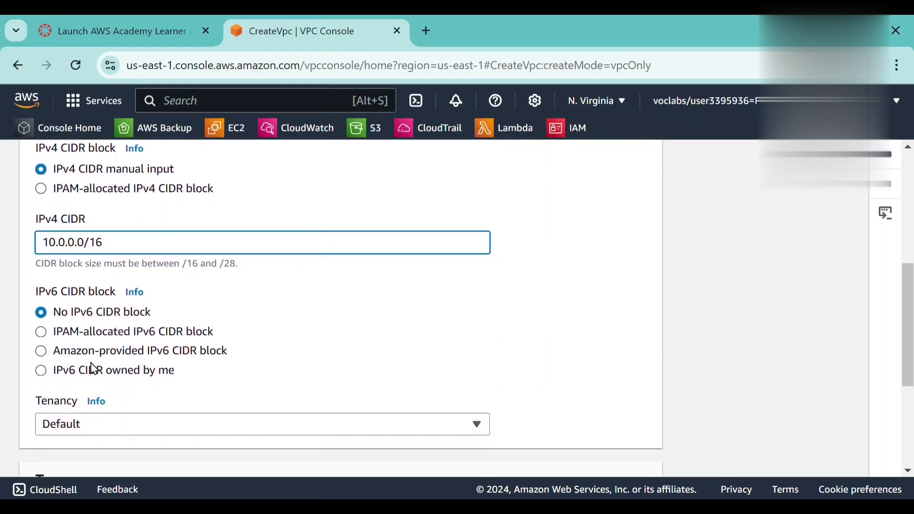
pyautogui.scroll(-1, 92, 370)
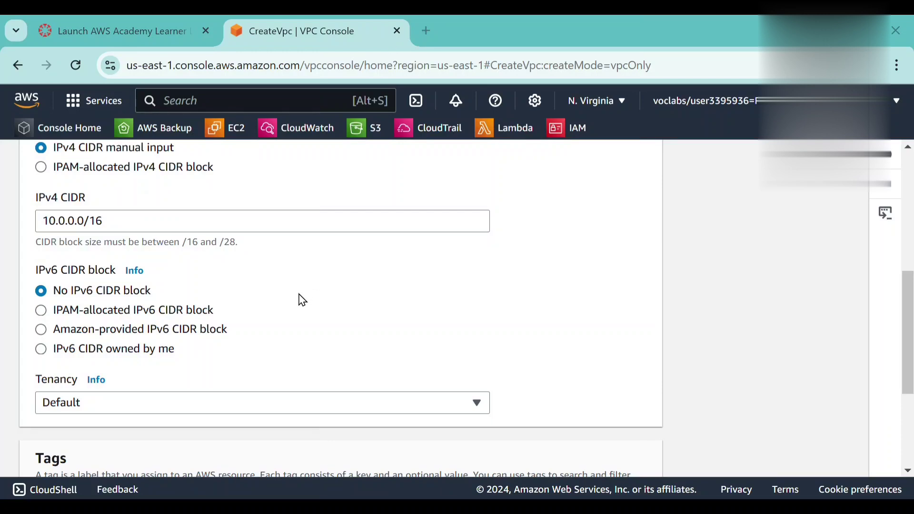
pyautogui.scroll(-5, 303, 300)
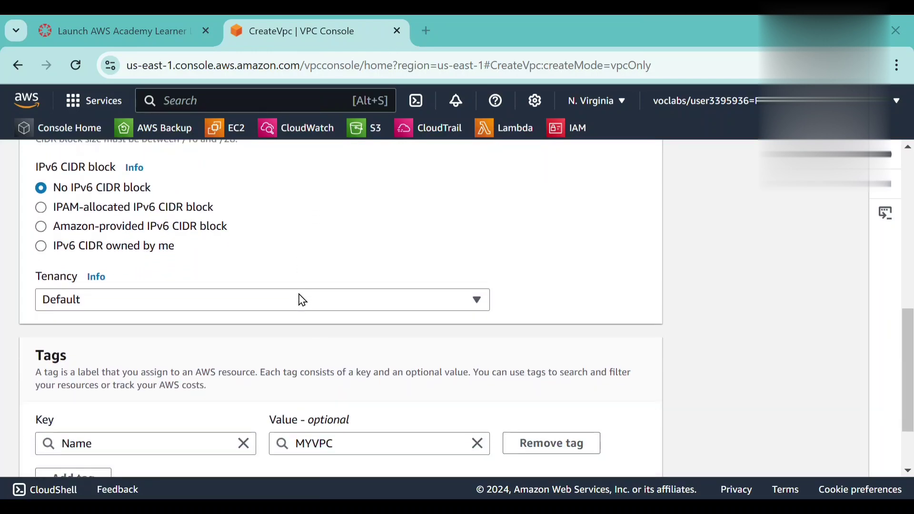
pyautogui.scroll(-2, 303, 300)
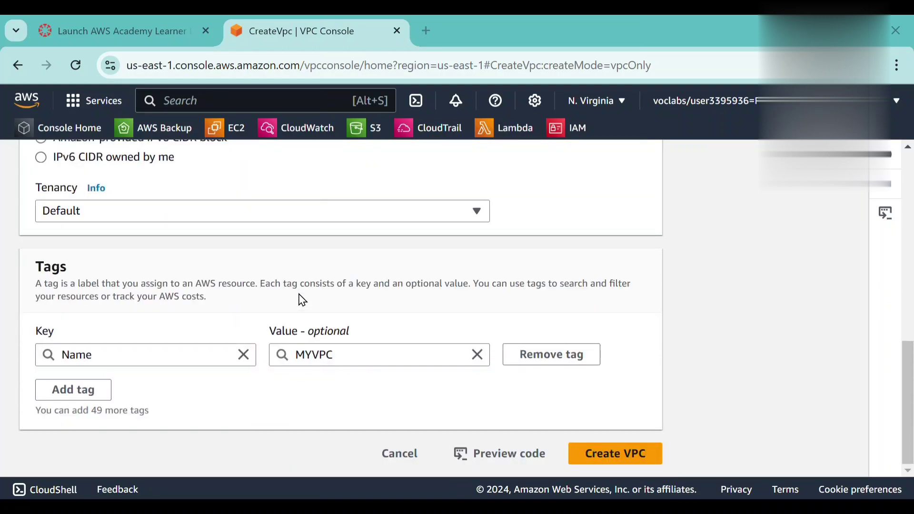
pyautogui.click(603, 457)
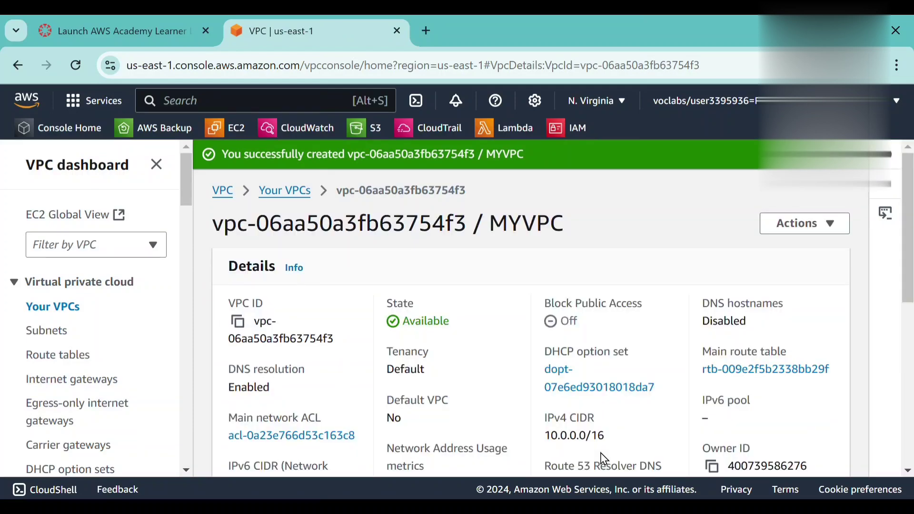
# Review the details of the new MYVPC and view the list of VPCs.
pyautogui.scroll(-3, 274, 352)
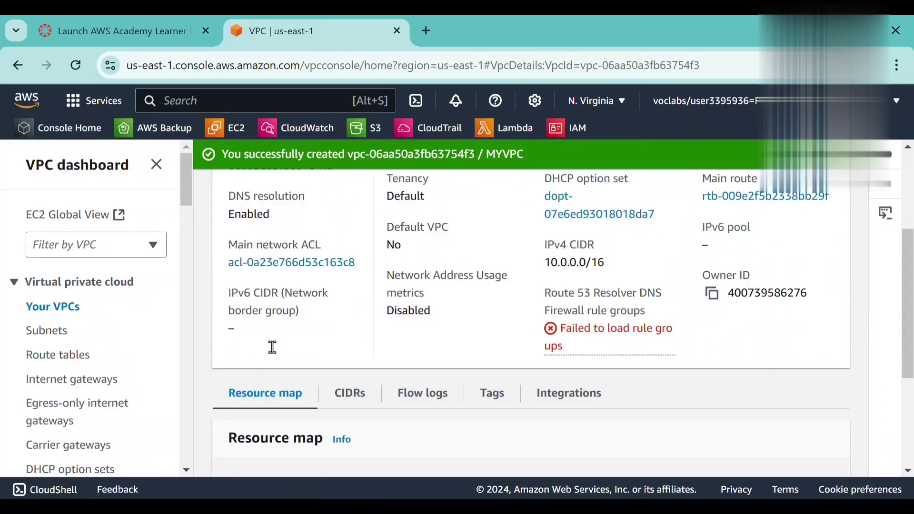
pyautogui.scroll(3, 273, 348)
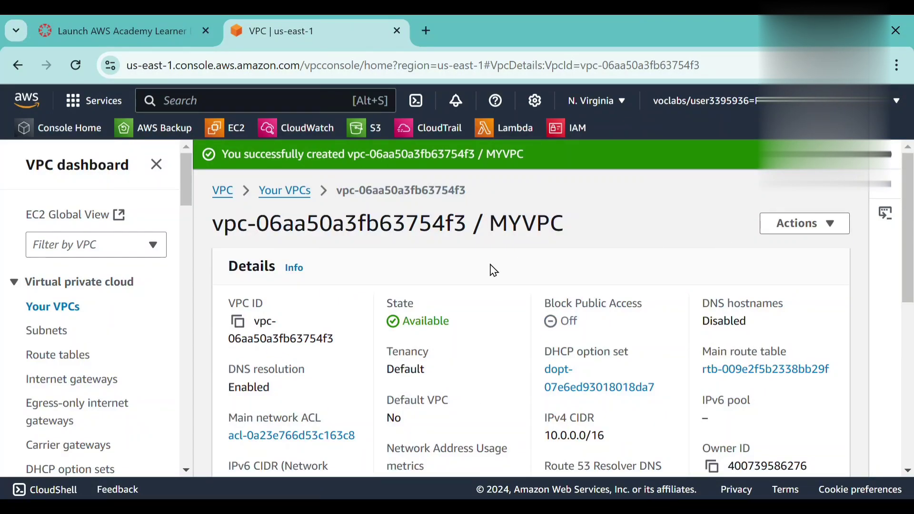
pyautogui.click(57, 309)
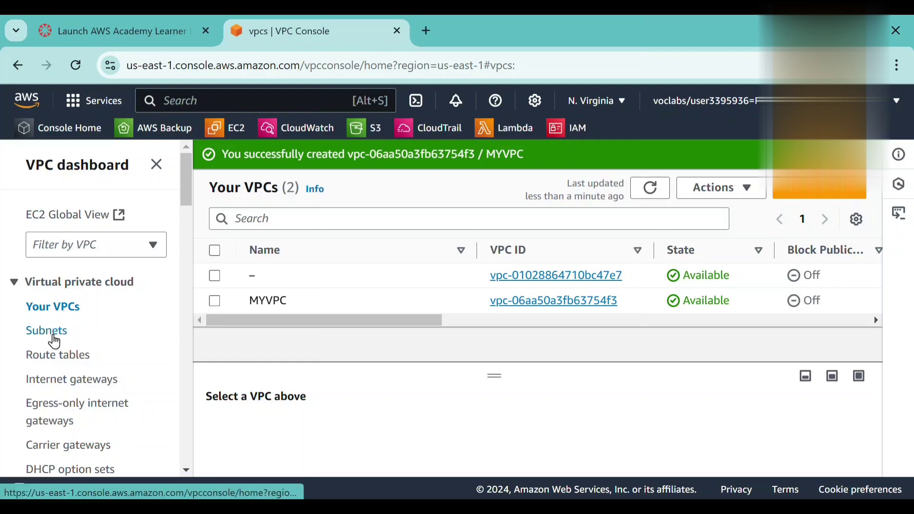
# Start creating a subnet and choose MYVPC as its VPC.
pyautogui.click(55, 339)
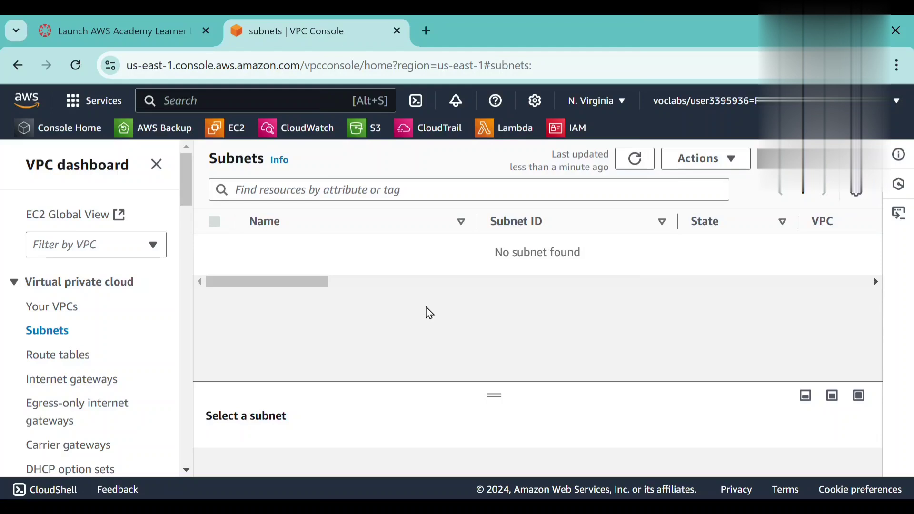
pyautogui.click(791, 159)
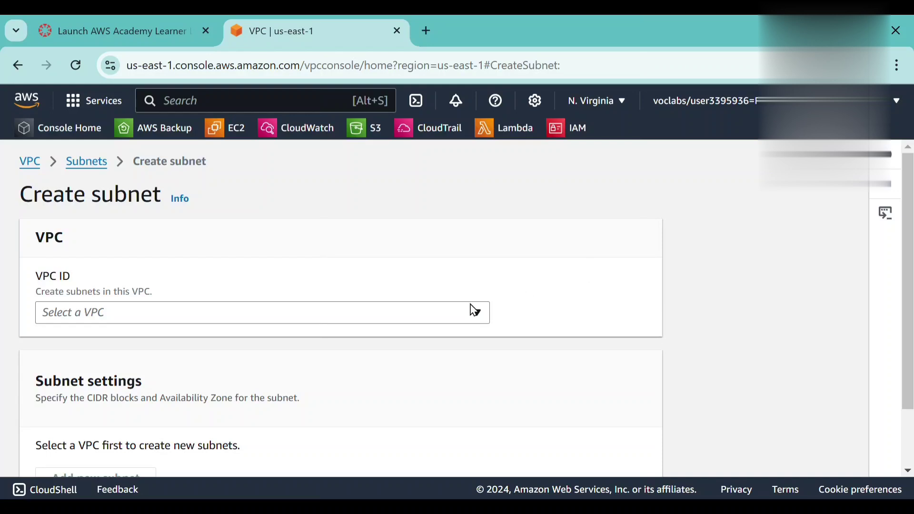
pyautogui.click(474, 312)
pyautogui.click(414, 396)
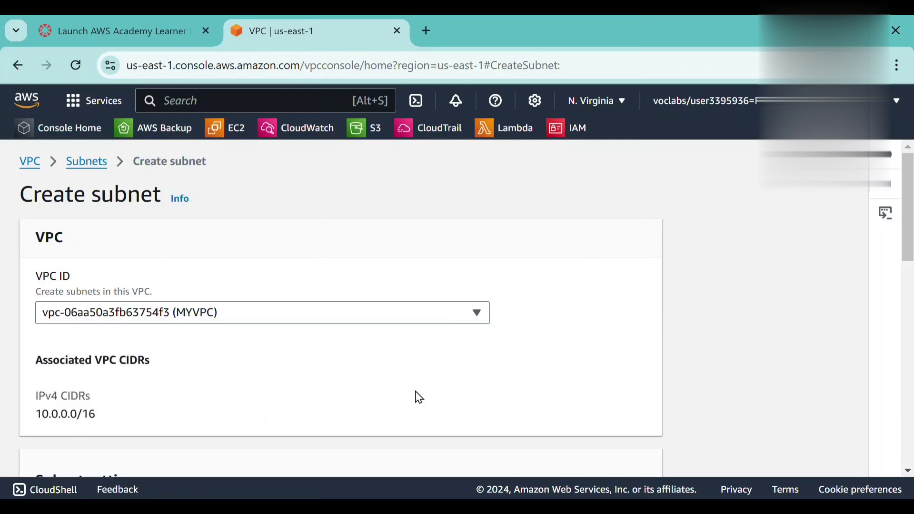
# Name the new subnet MYVPC public subnet.
pyautogui.scroll(-3, 361, 361)
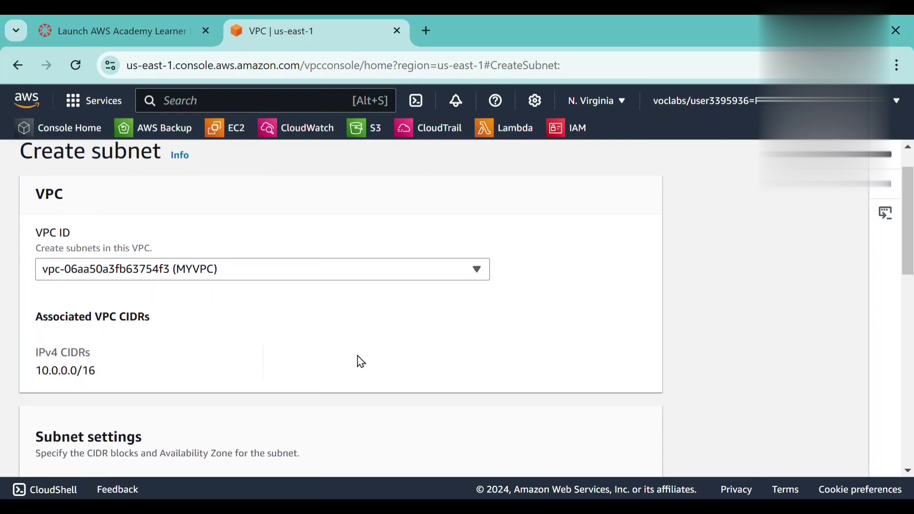
pyautogui.scroll(-3, 361, 362)
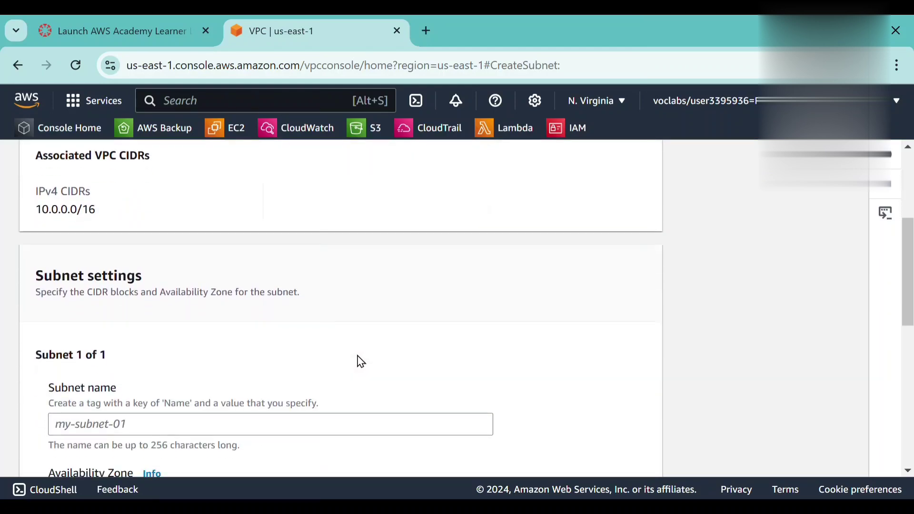
pyautogui.click(333, 362)
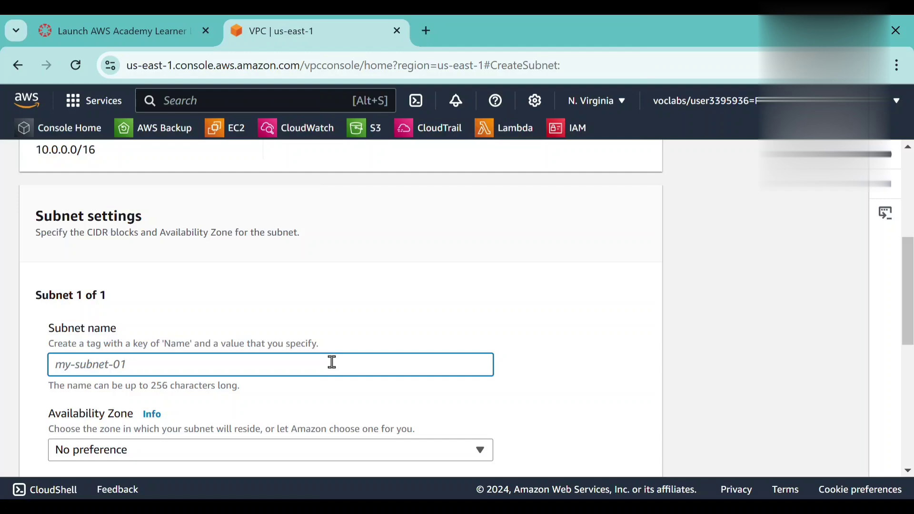
pyautogui.write('MY')
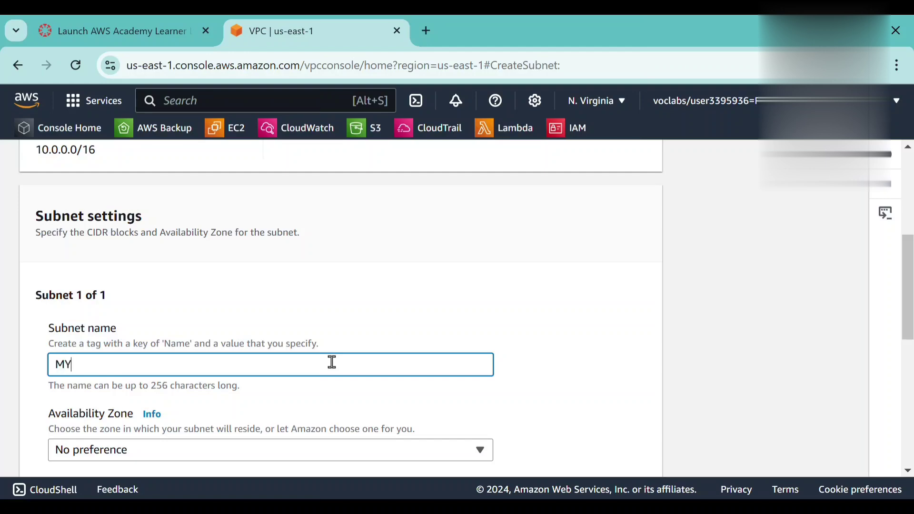
pyautogui.write('VPC public subne')
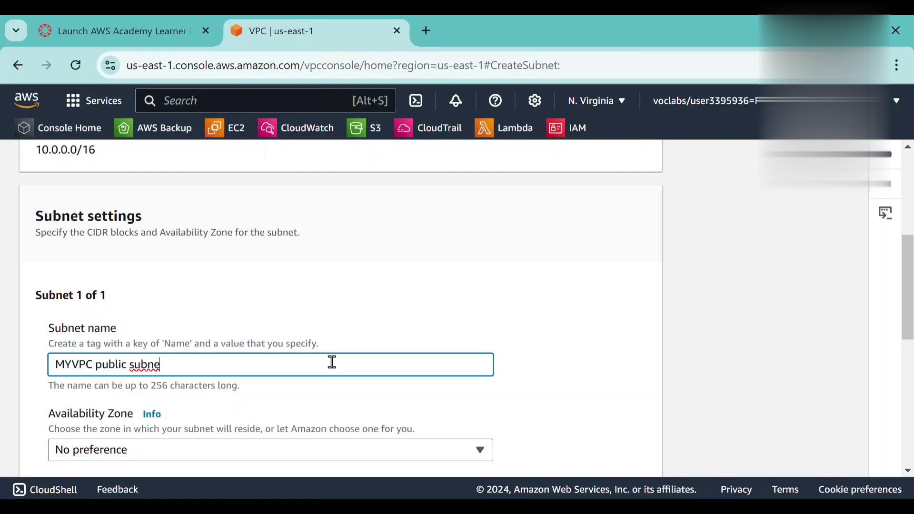
pyautogui.write('t')
# Set the public subnet's Availability Zone to US East (N. Virginia) / us-east-1a.
pyautogui.scroll(-1, 332, 362)
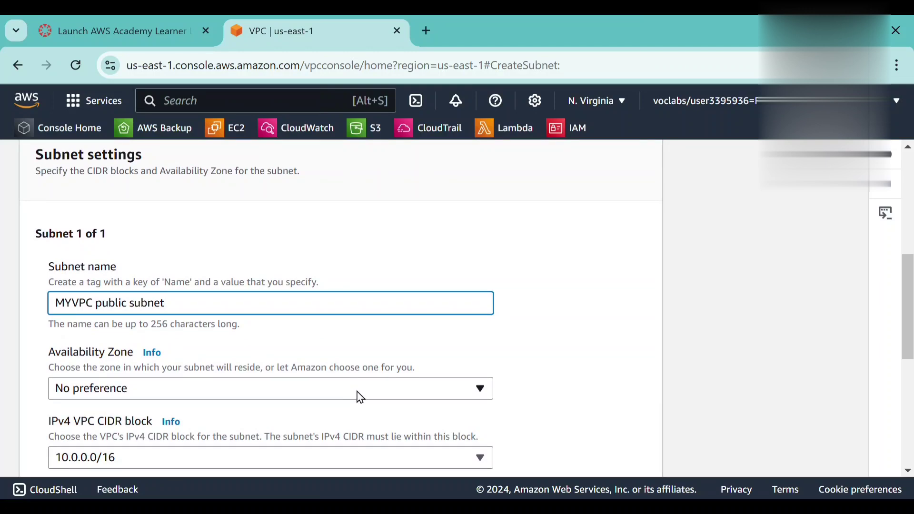
pyautogui.click(359, 396)
pyautogui.click(353, 270)
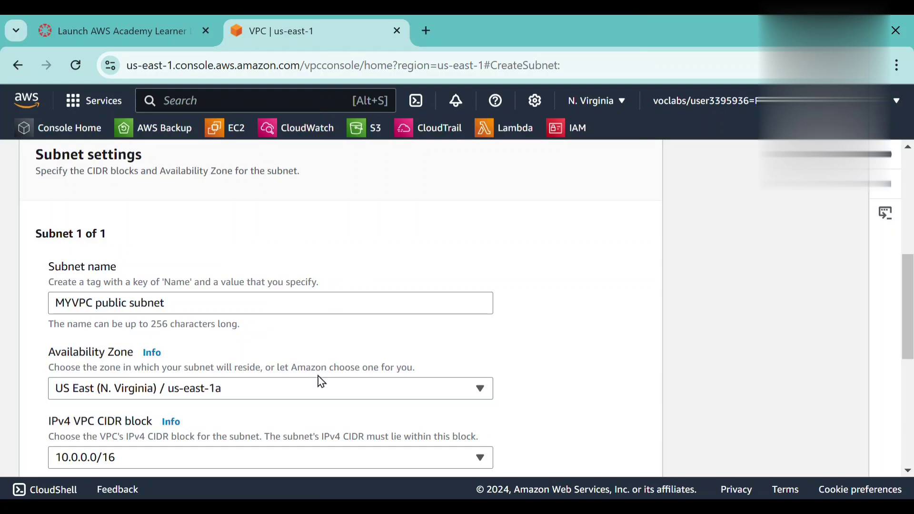
# Set the public subnet's IPv4 subnet CIDR block to 10.0.0.0/24 and review the subnet settings.
pyautogui.scroll(-2, 318, 375)
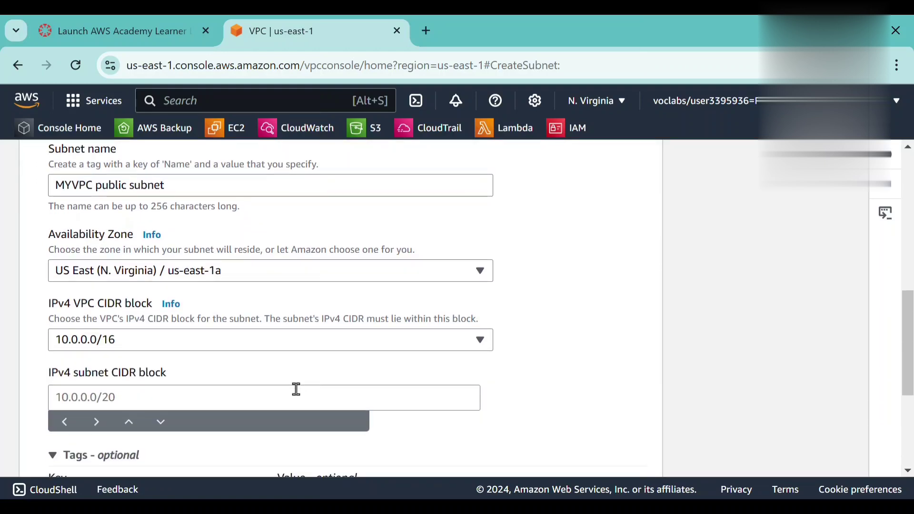
pyautogui.click(251, 398)
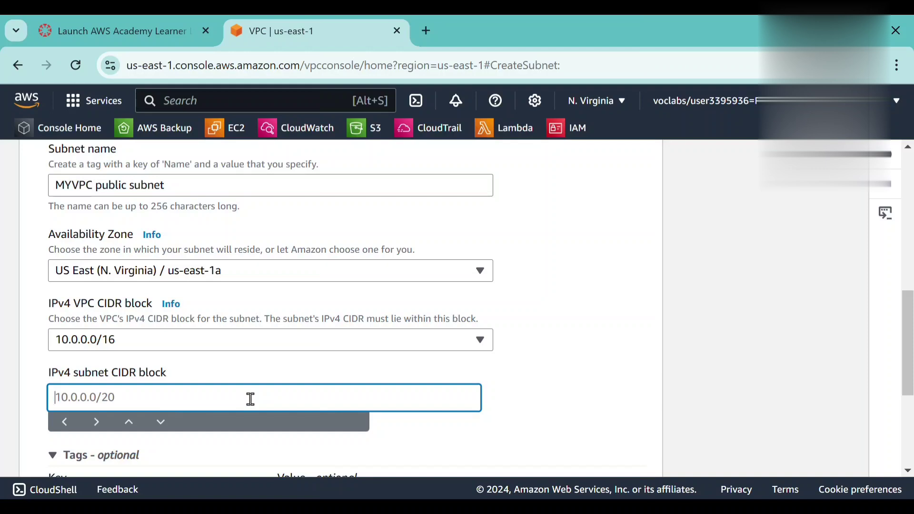
pyautogui.write('10.0.0.0/24')
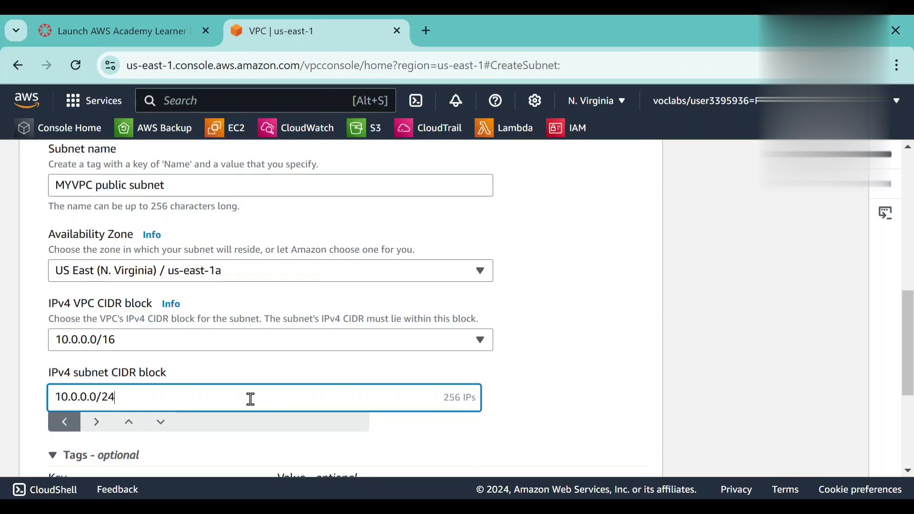
pyautogui.scroll(2, 328, 355)
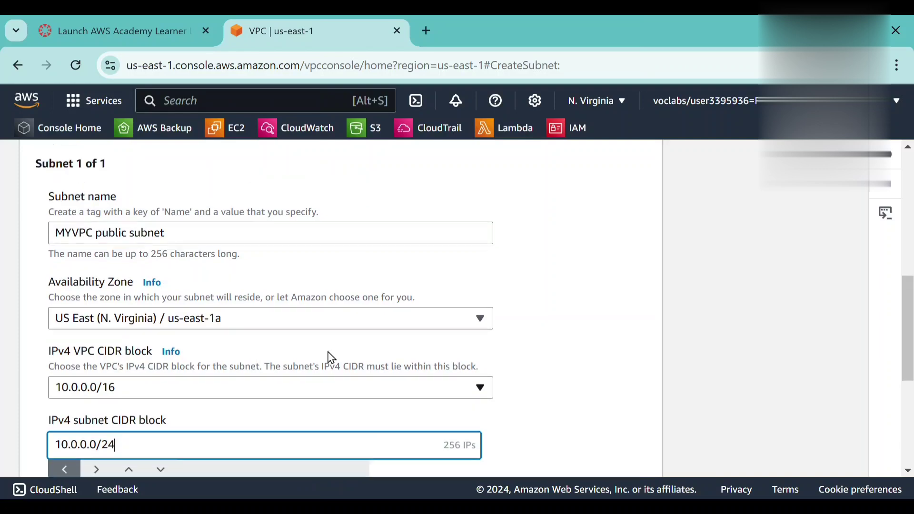
pyautogui.scroll(5, 328, 355)
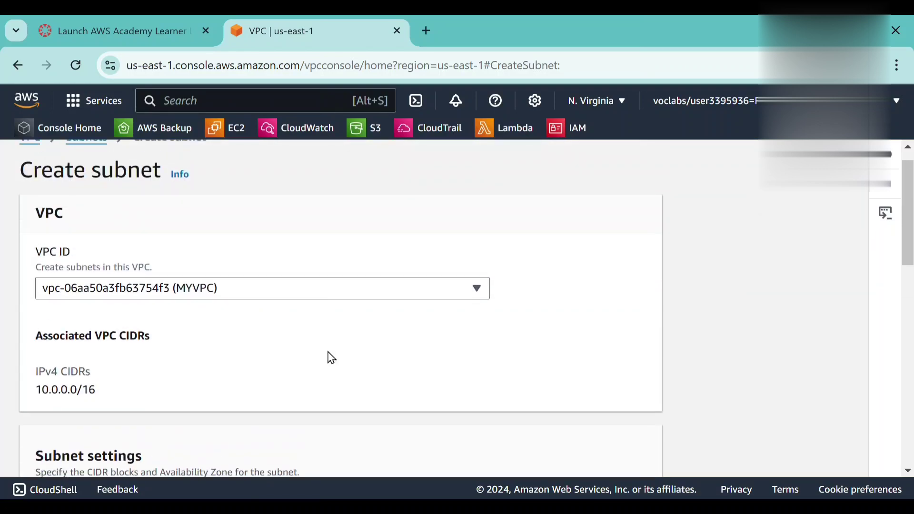
pyautogui.scroll(-8, 332, 358)
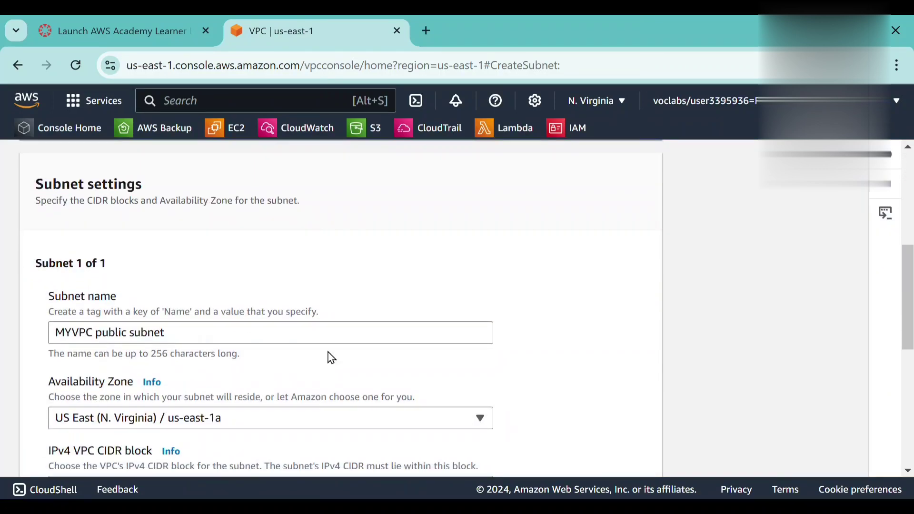
pyautogui.scroll(-5, 329, 348)
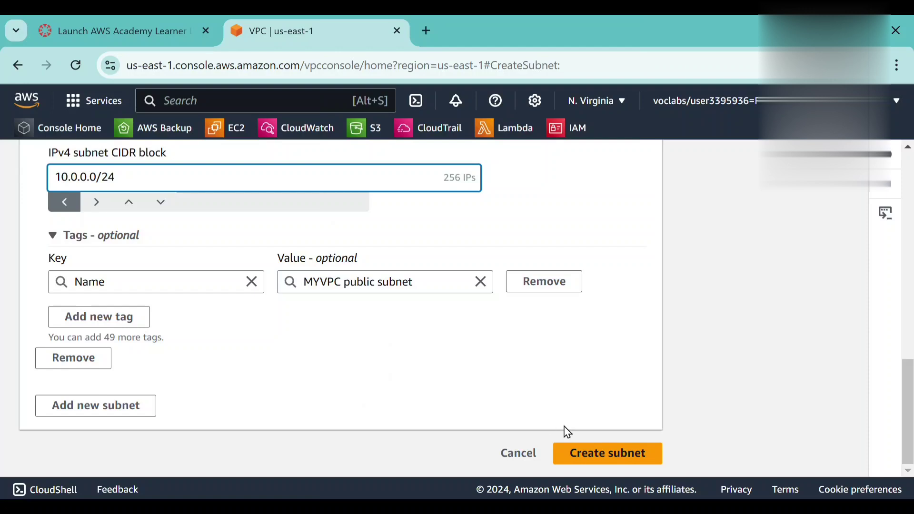
# Create the configured public subnet and start another new subnet with MYVPC as its VPC.
pyautogui.click(590, 459)
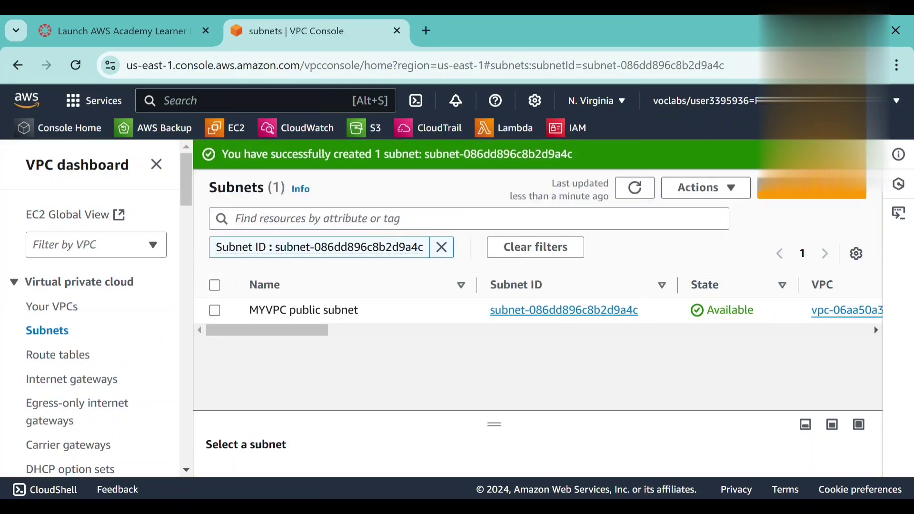
pyautogui.click(867, 155)
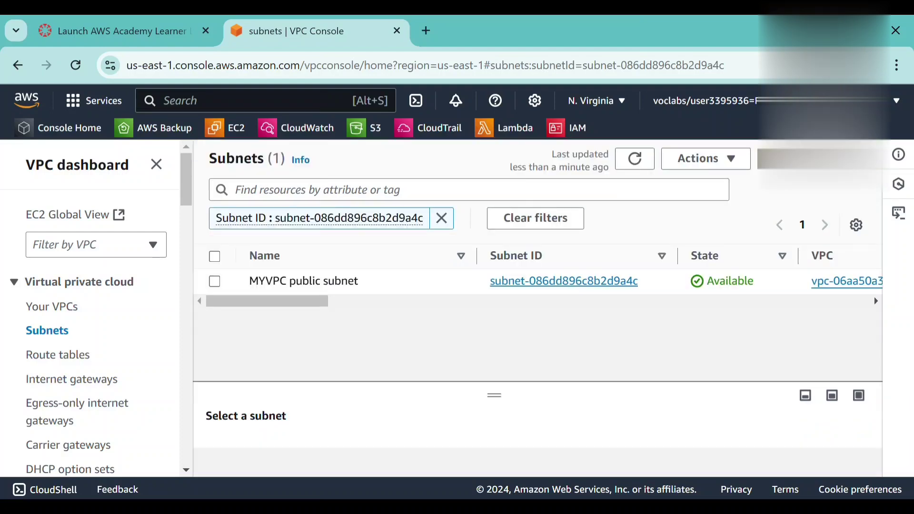
pyautogui.click(812, 159)
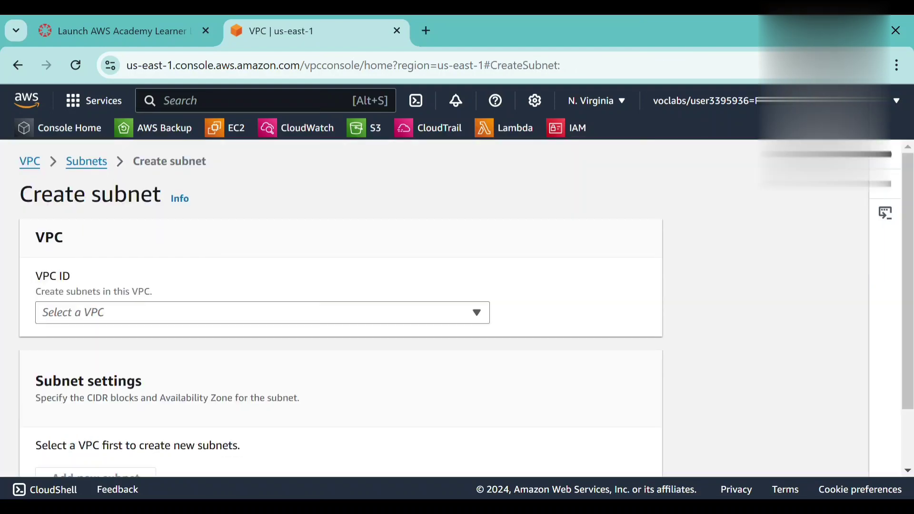
pyautogui.click(457, 315)
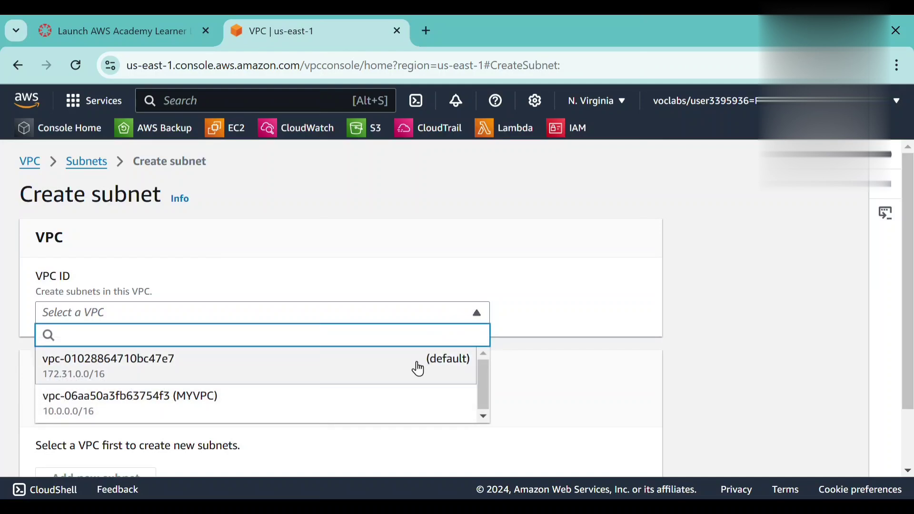
pyautogui.click(407, 393)
# Name the new subnet myvpc private subnet.
pyautogui.scroll(-4, 408, 394)
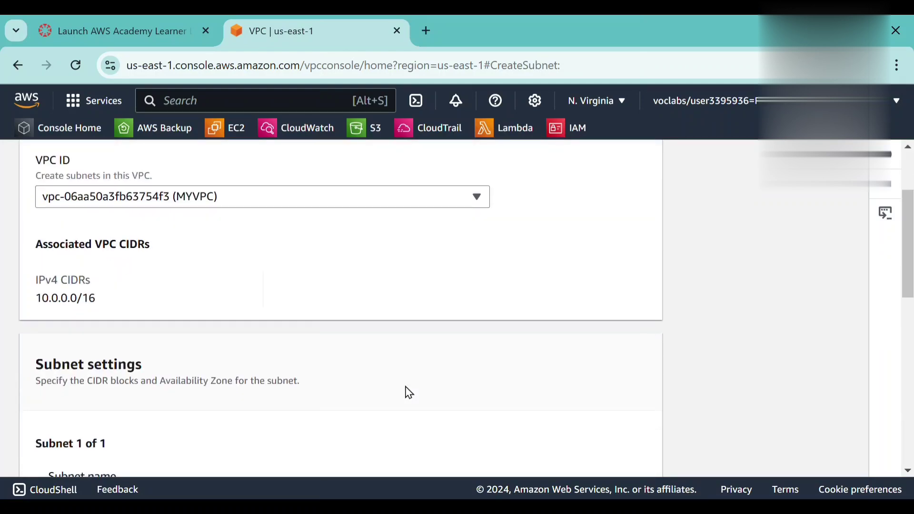
pyautogui.scroll(-2, 408, 393)
pyautogui.click(391, 348)
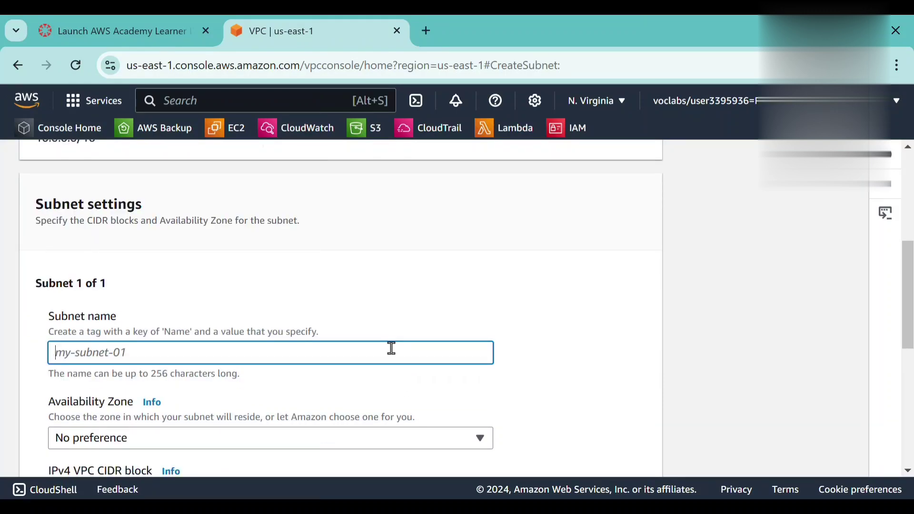
pyautogui.write('myvpc private subnet')
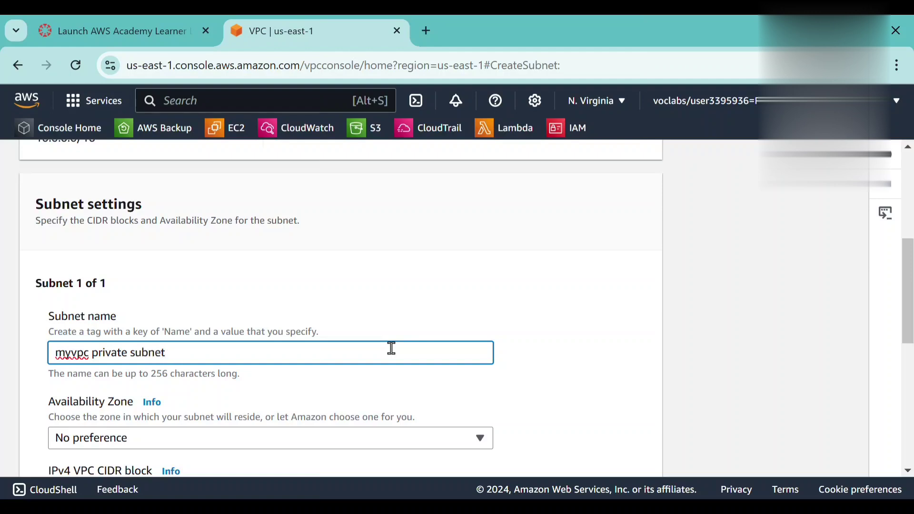
# Set the private subnet's Availability Zone to US East (N. Virginia) / us-east-1a.
pyautogui.scroll(-1, 391, 349)
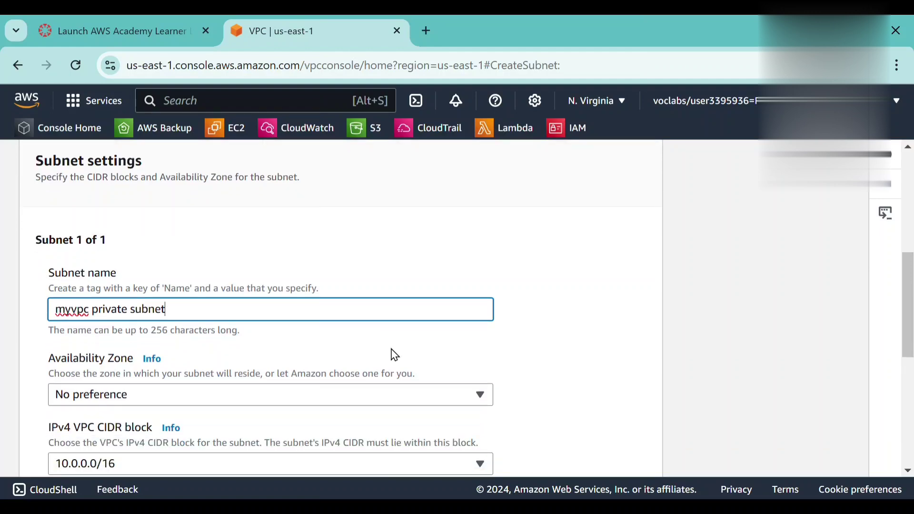
pyautogui.scroll(-1, 395, 355)
pyautogui.click(396, 344)
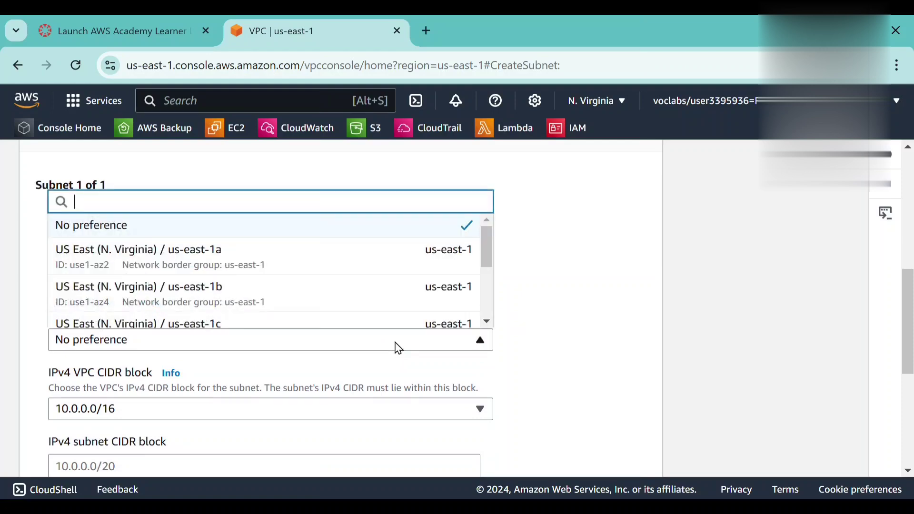
pyautogui.click(406, 258)
# Set the private subnet's IPv4 subnet CIDR block to 10.0.1.0/24 and create the subnet.
pyautogui.scroll(-1, 356, 336)
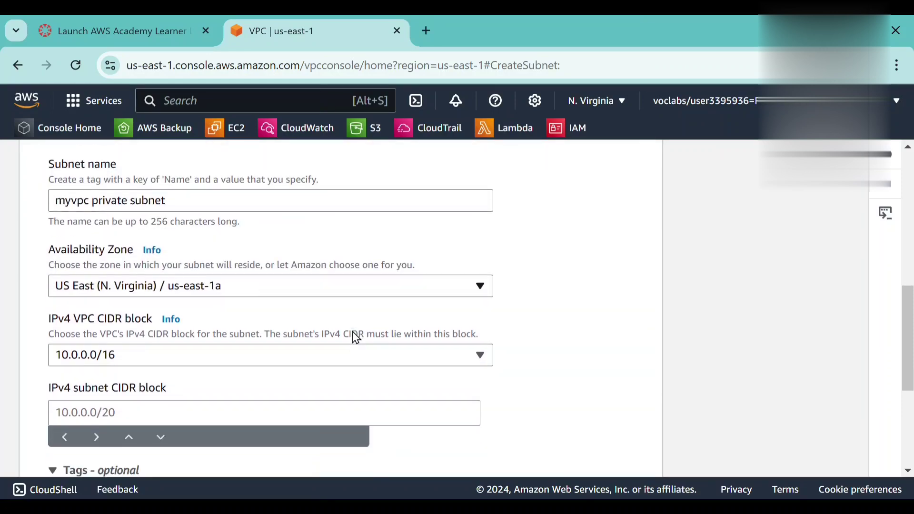
pyautogui.click(326, 404)
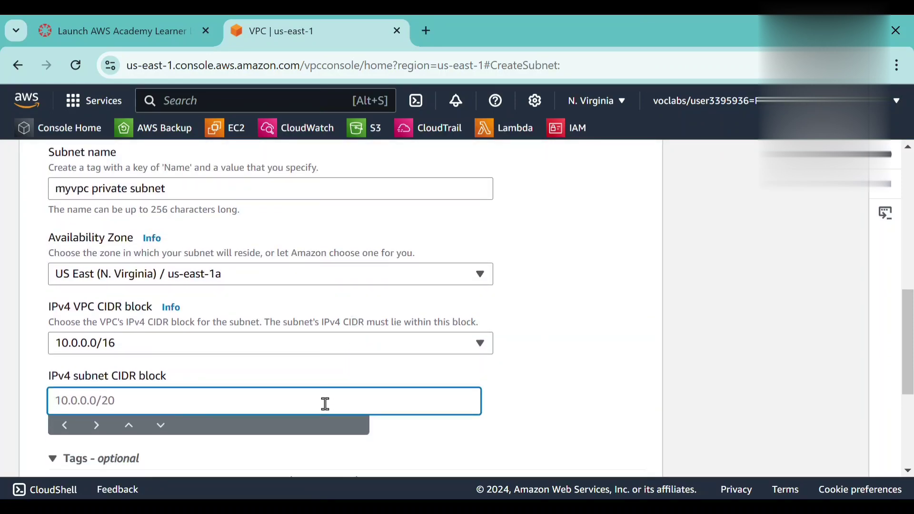
pyautogui.write('10')
pyautogui.write('.0.1.0/24')
pyautogui.scroll(-2, 324, 405)
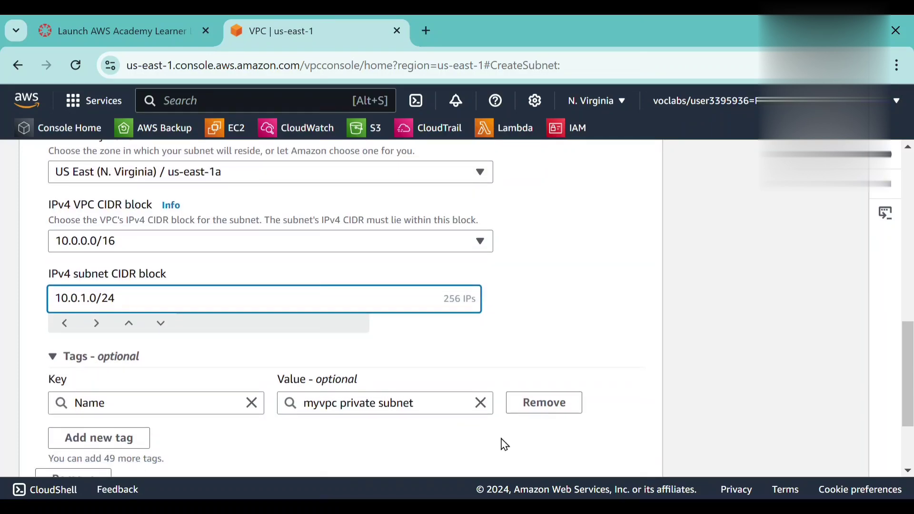
pyautogui.scroll(-2, 504, 445)
pyautogui.click(603, 465)
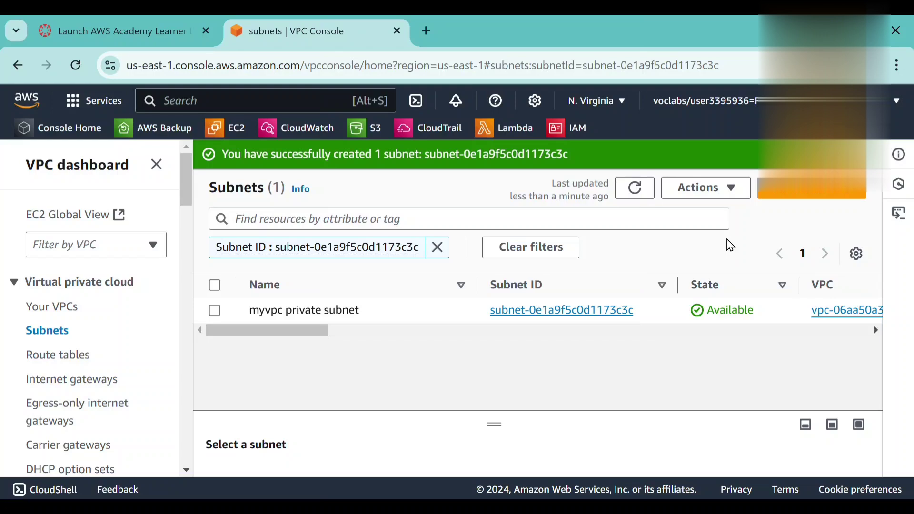
pyautogui.click(866, 154)
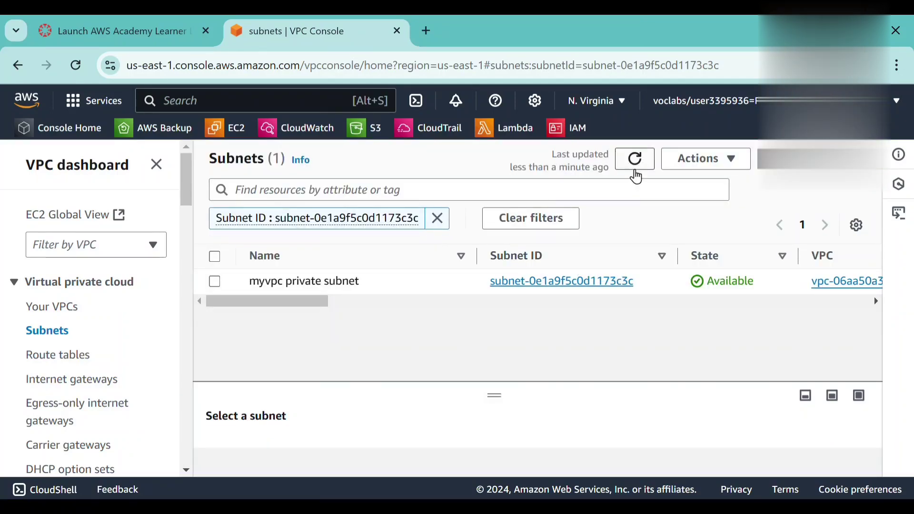
# Refresh the subnet list and display all subnets without the subnet ID filter.
pyautogui.click(636, 168)
pyautogui.click(639, 169)
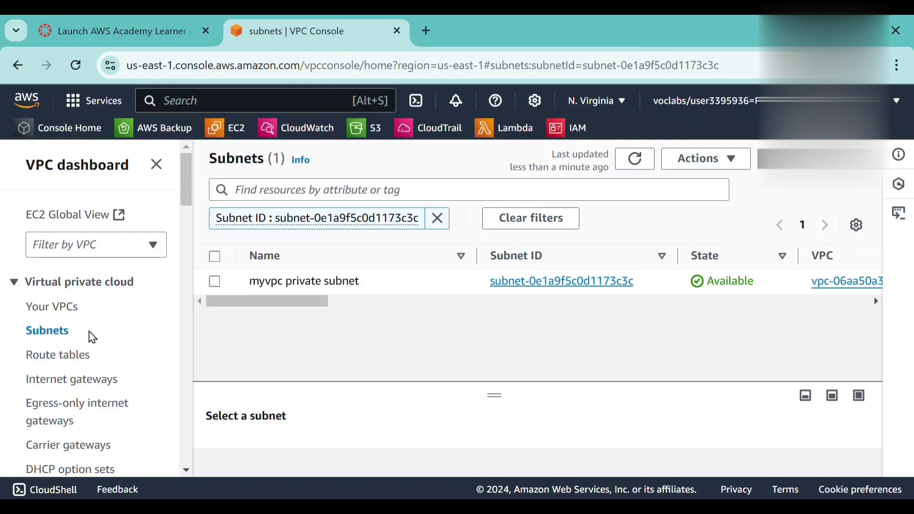
pyautogui.click(54, 339)
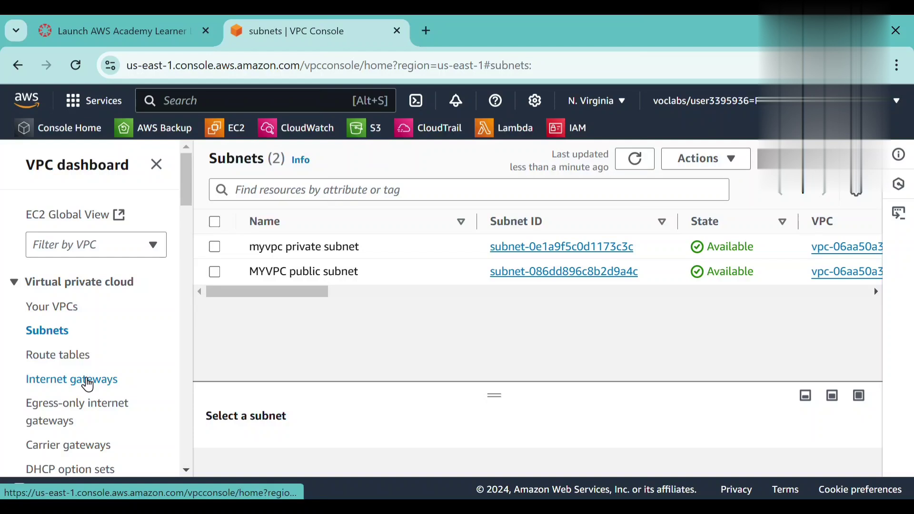
# Create an internet gateway with the name tag MYVPC IGW.
pyautogui.click(88, 383)
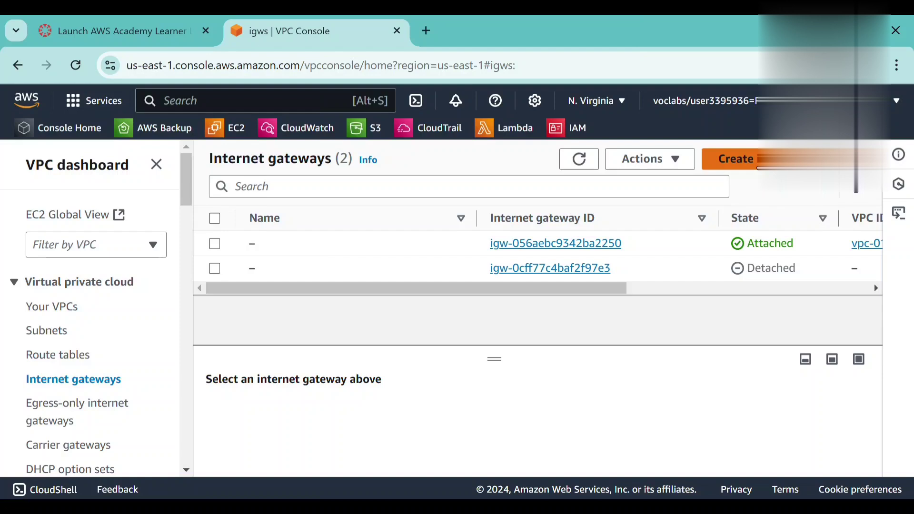
pyautogui.click(735, 159)
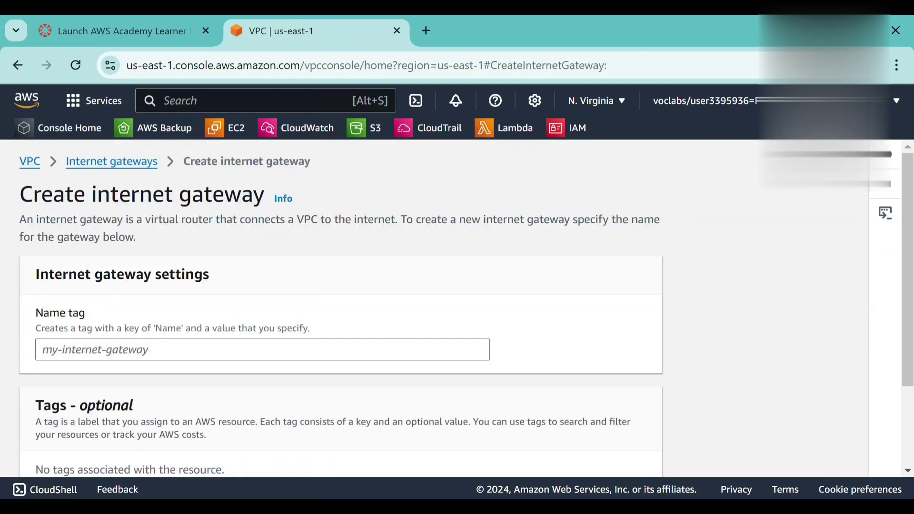
pyautogui.click(219, 354)
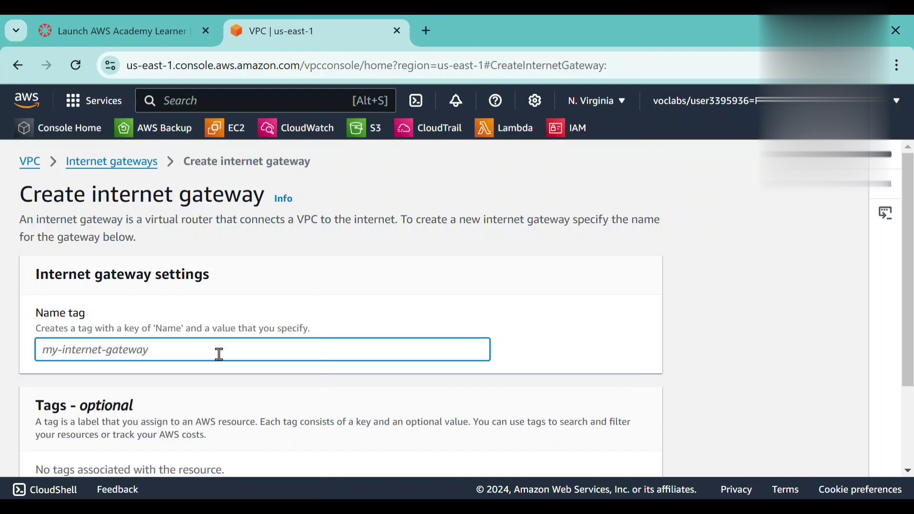
pyautogui.write('MYVPC')
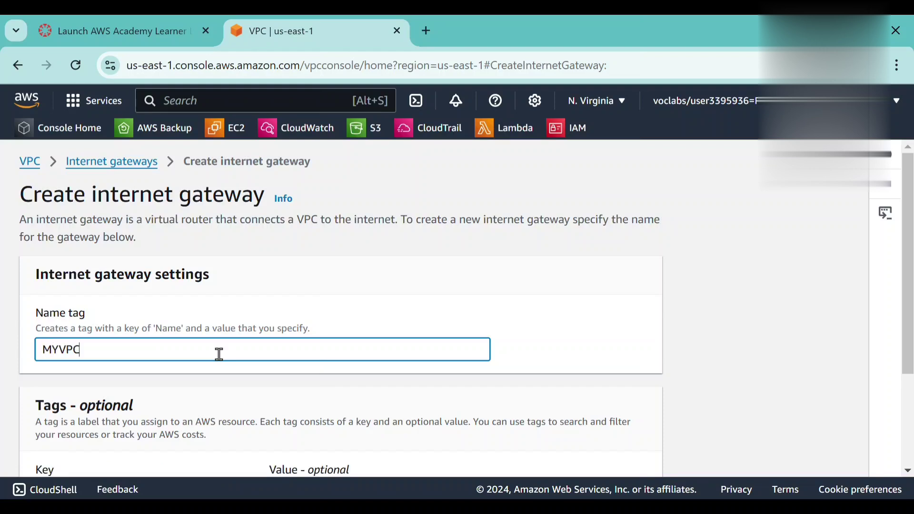
pyautogui.write(' IGW')
pyautogui.scroll(-3, 190, 412)
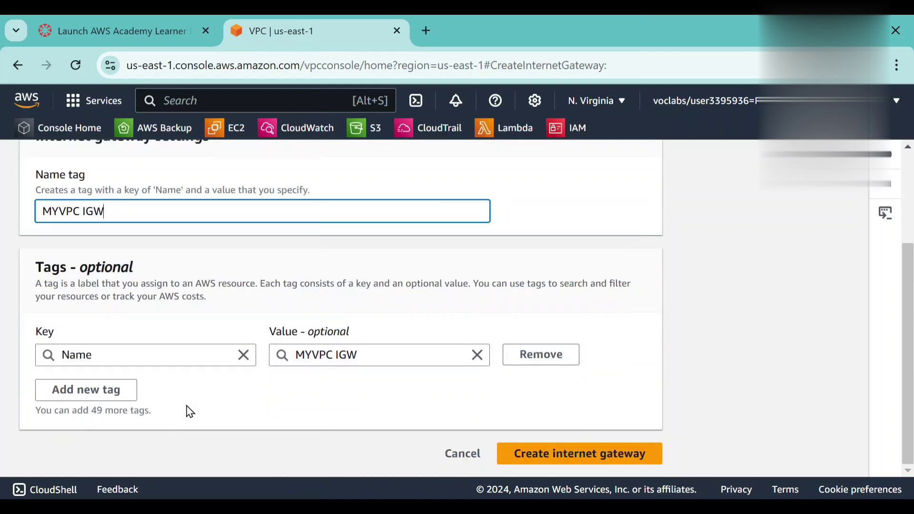
pyautogui.click(522, 455)
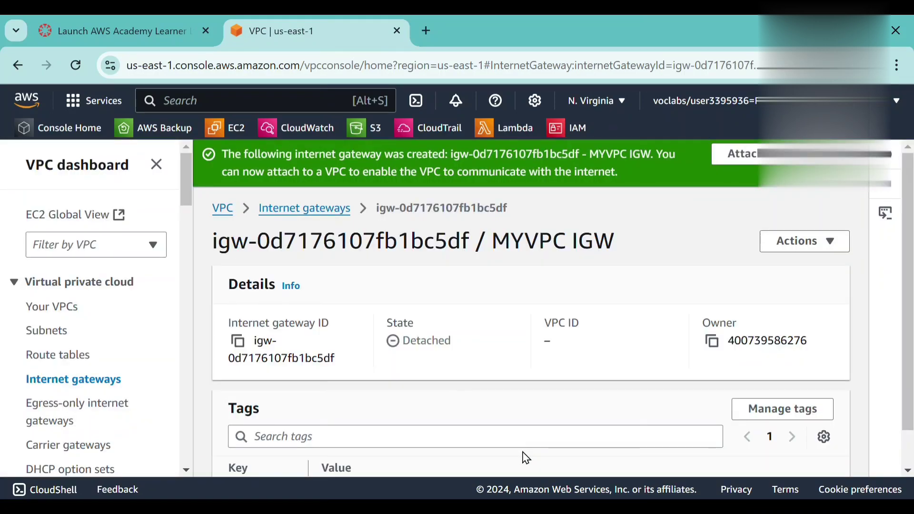
# Attach the MYVPC IGW internet gateway to MYVPC and review its details.
pyautogui.scroll(-2, 502, 406)
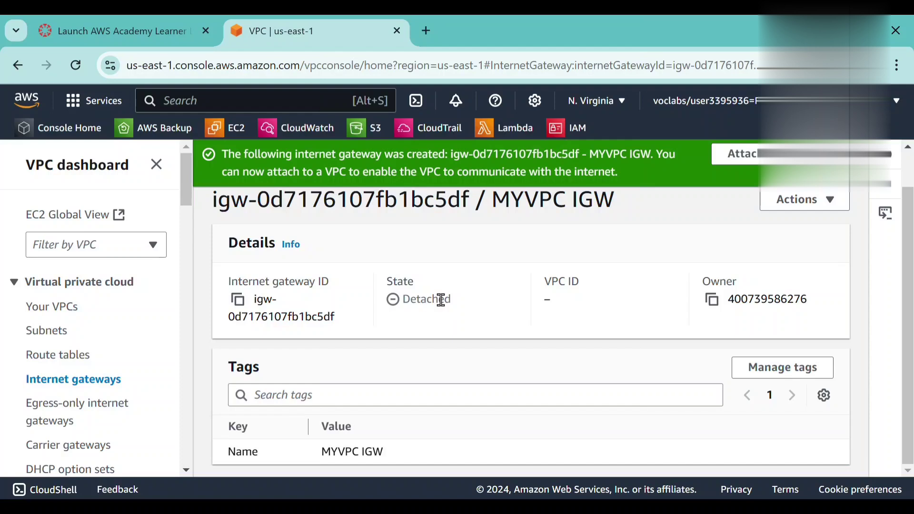
pyautogui.click(81, 381)
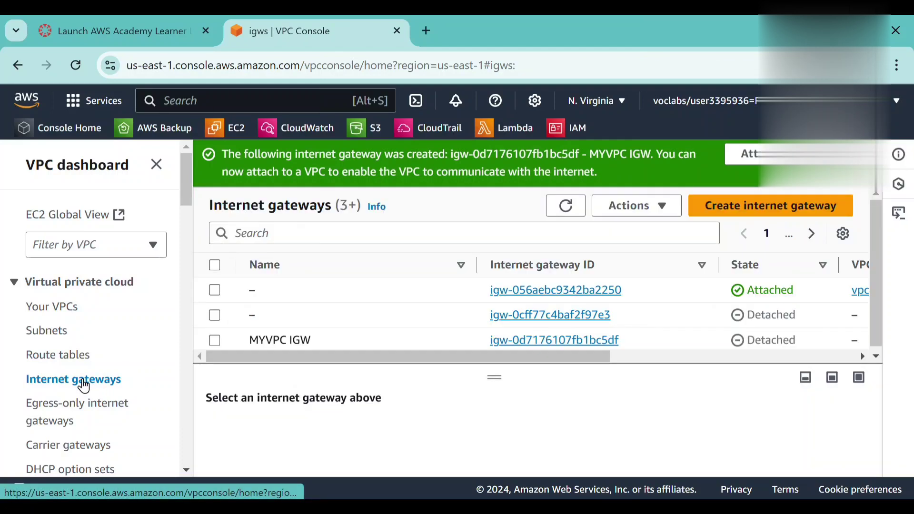
pyautogui.click(217, 345)
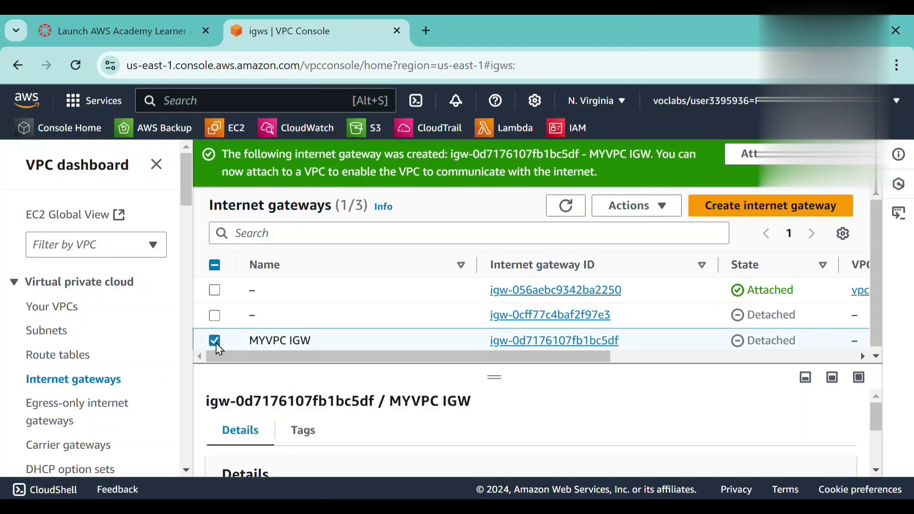
pyautogui.click(665, 209)
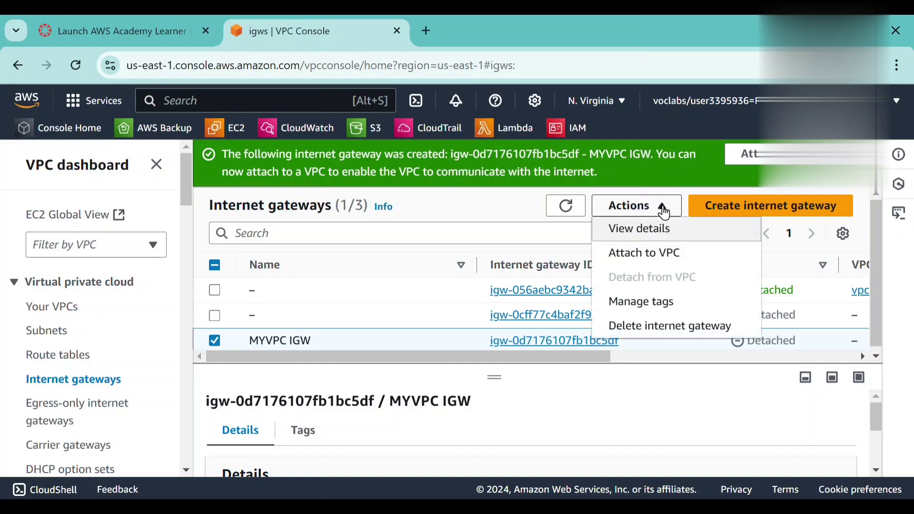
pyautogui.click(673, 255)
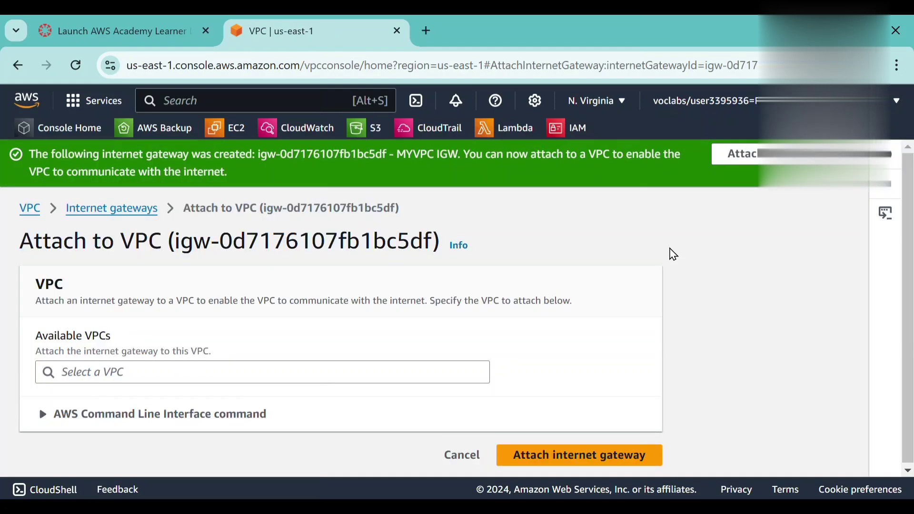
pyautogui.click(352, 369)
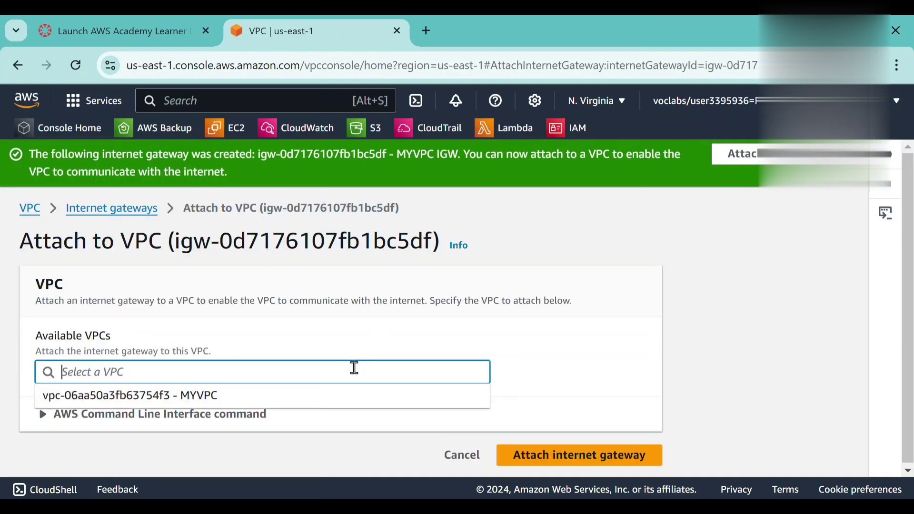
pyautogui.click(319, 405)
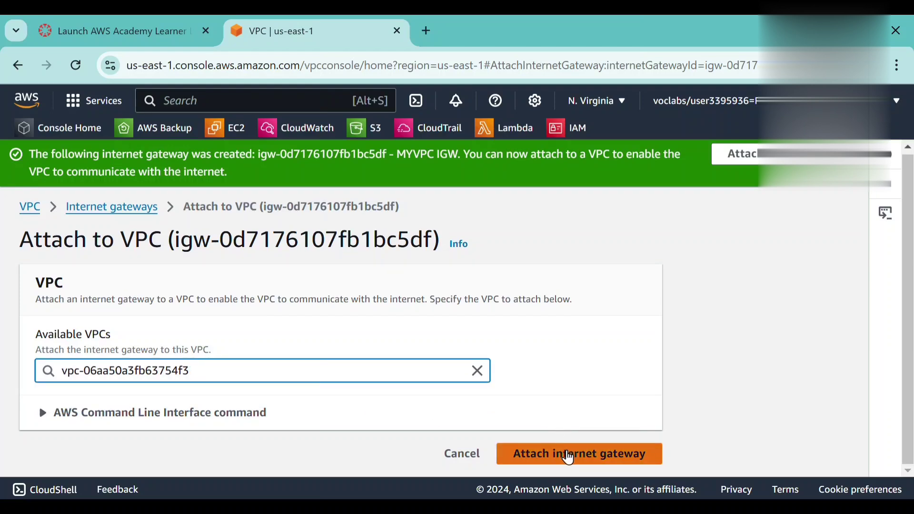
pyautogui.click(569, 458)
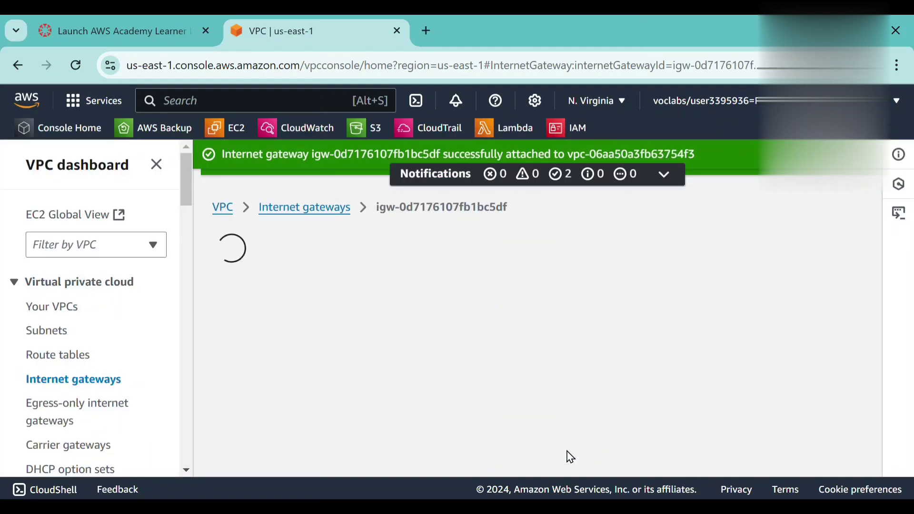
pyautogui.scroll(-2, 510, 388)
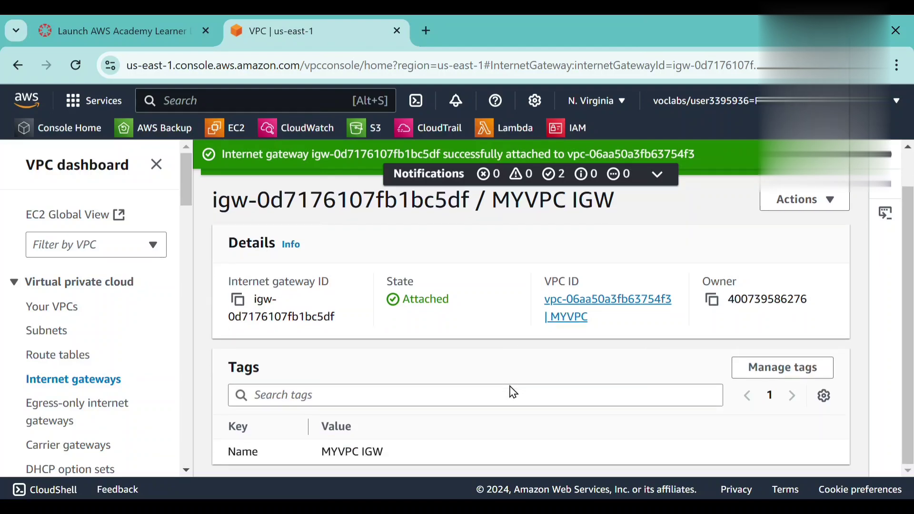
pyautogui.scroll(2, 510, 385)
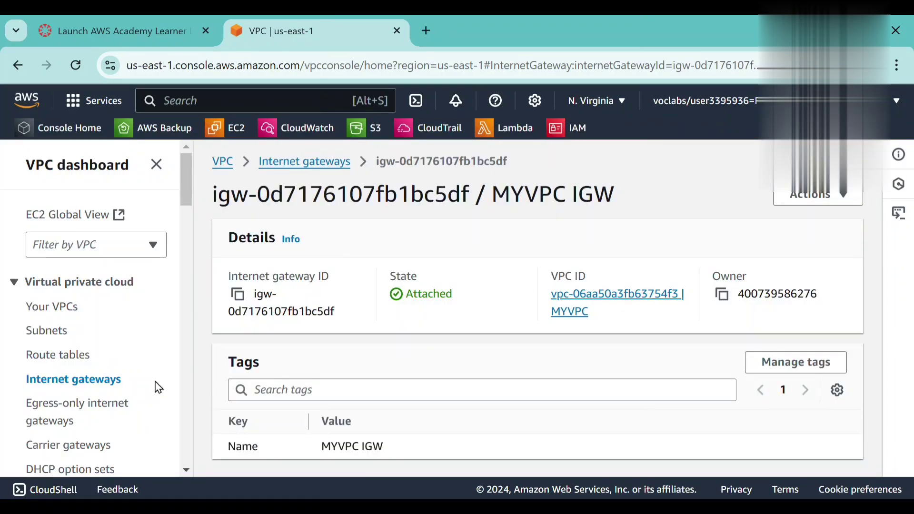
# Start a new route table and name it MYVPC ROUTE TABLE.
pyautogui.click(68, 363)
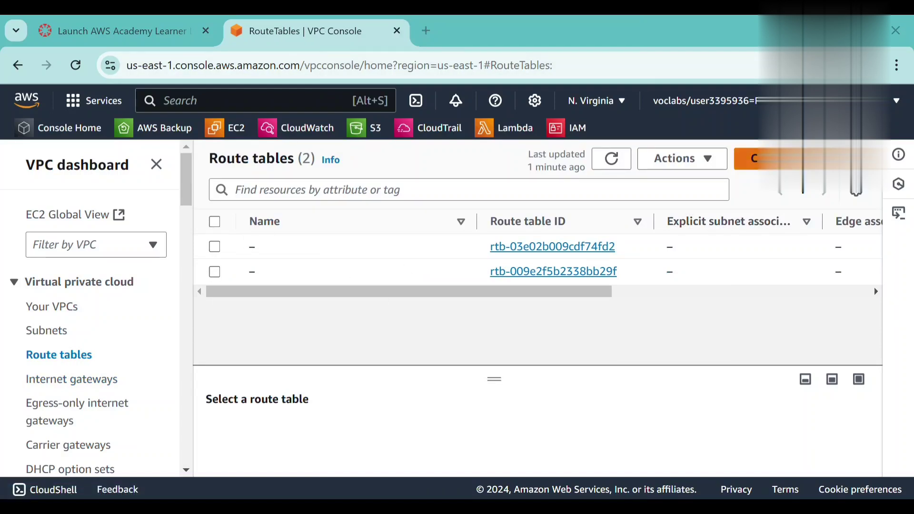
pyautogui.click(757, 158)
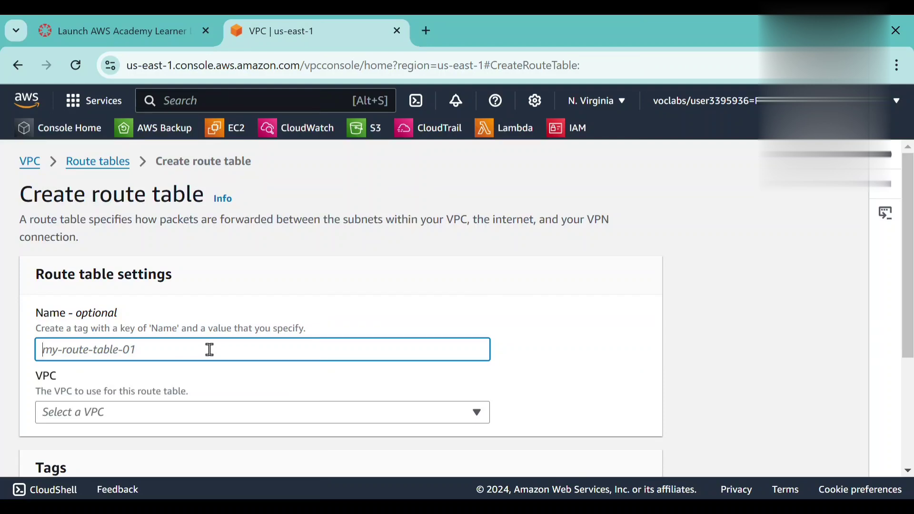
pyautogui.write('MYVP')
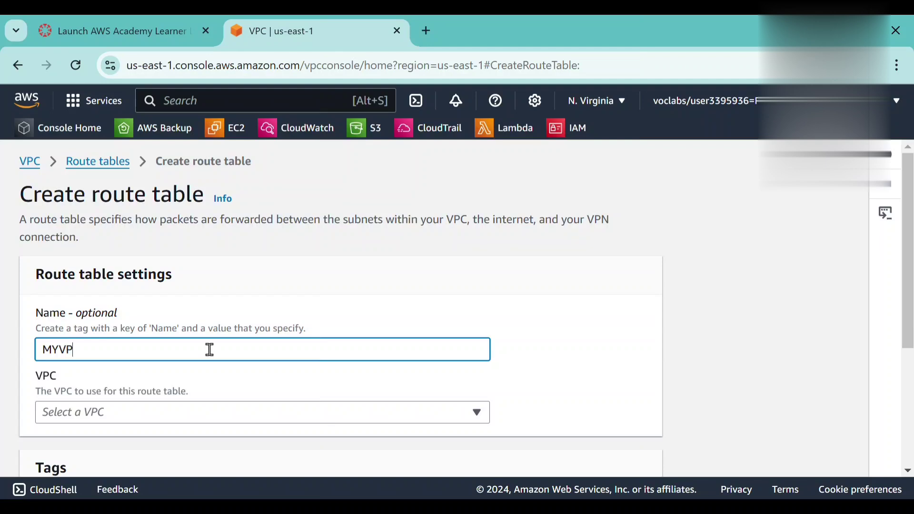
pyautogui.write('C ROUTE TABLE')
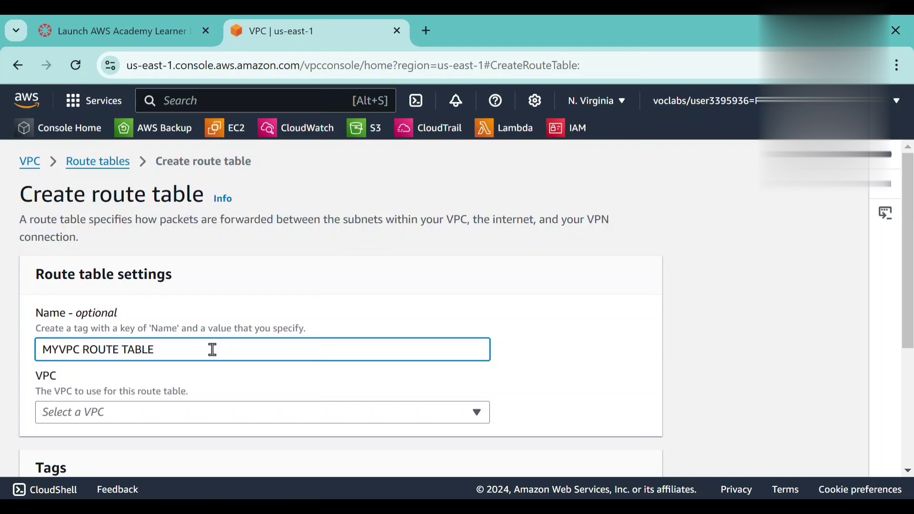
# Assign the new route table to the MYVPC VPC and create it.
pyautogui.scroll(-1, 213, 350)
pyautogui.click(222, 364)
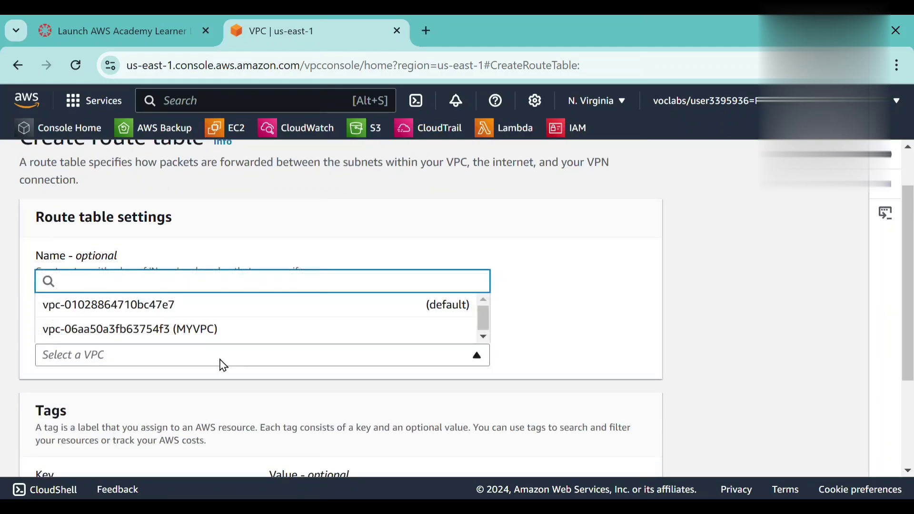
pyautogui.click(223, 333)
pyautogui.scroll(-1, 225, 334)
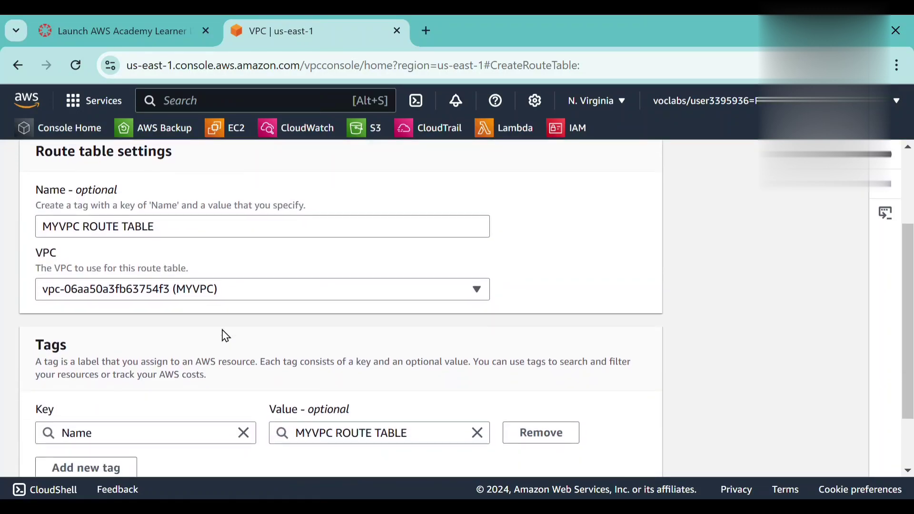
pyautogui.scroll(-1, 225, 335)
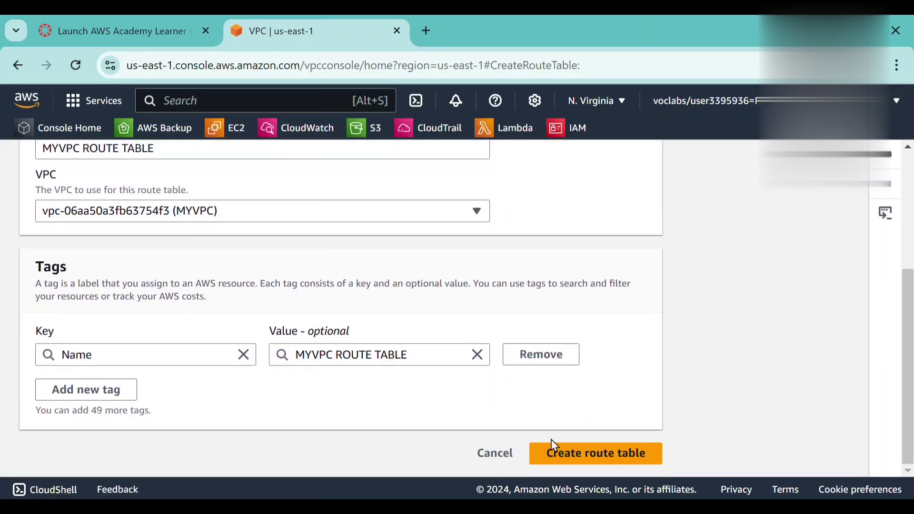
pyautogui.click(586, 454)
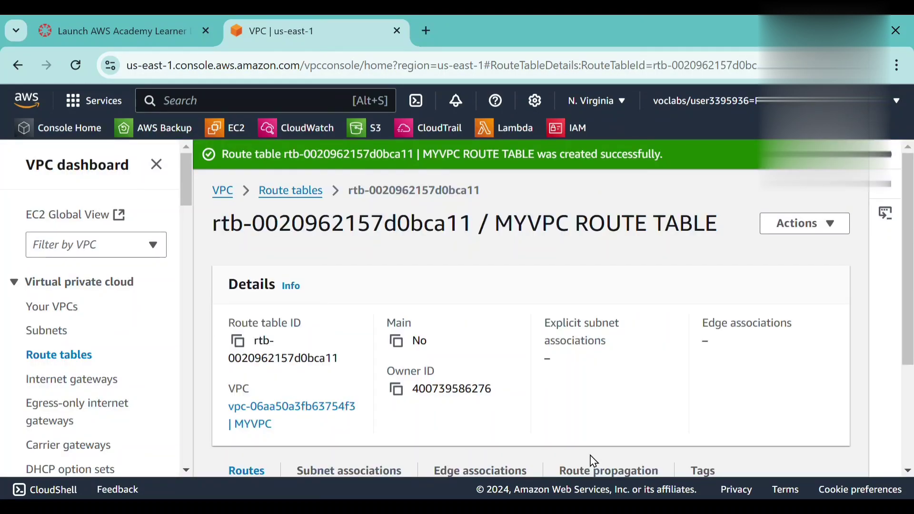
pyautogui.scroll(-1, 467, 413)
pyautogui.scroll(-2, 469, 413)
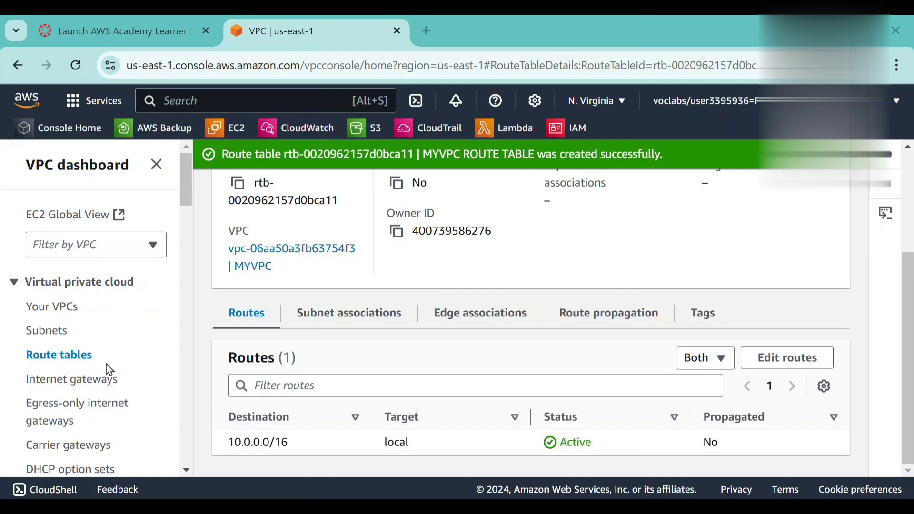
# Associate the MYVPC public subnet with MYVPC ROUTE TABLE and save the association.
pyautogui.click(88, 367)
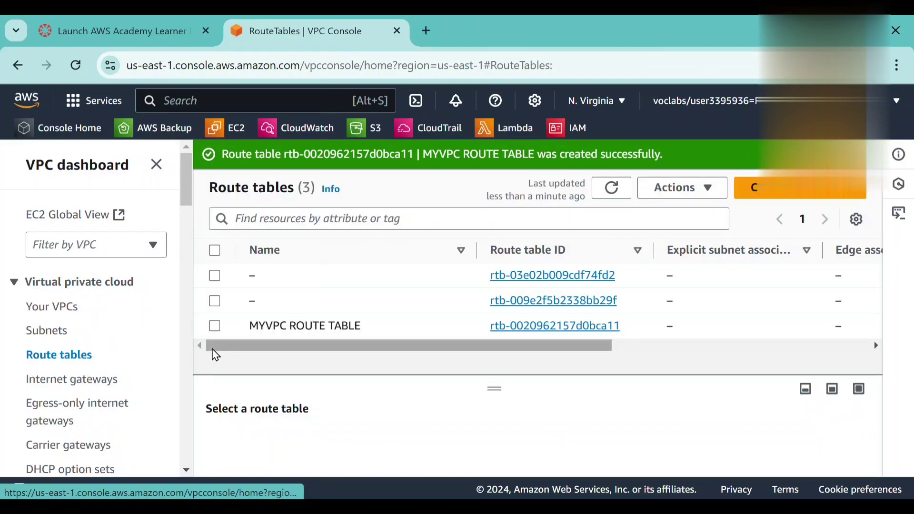
pyautogui.click(215, 327)
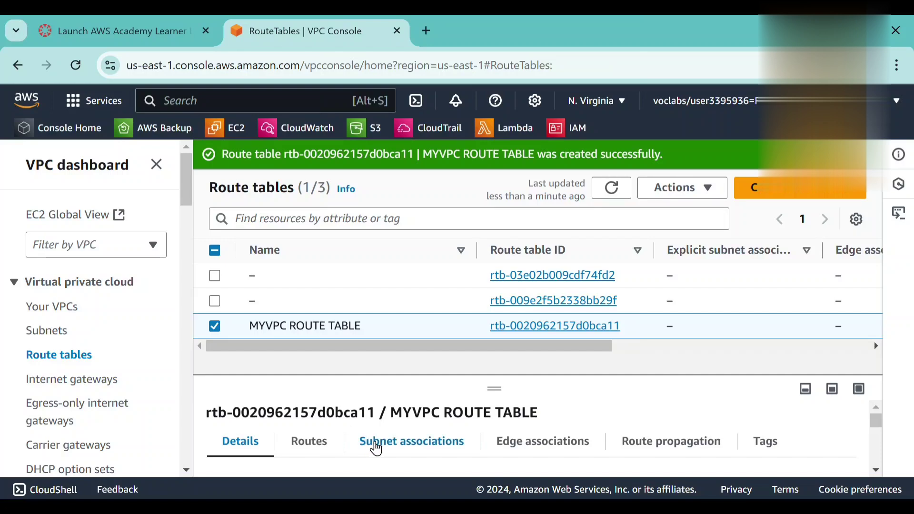
pyautogui.click(377, 447)
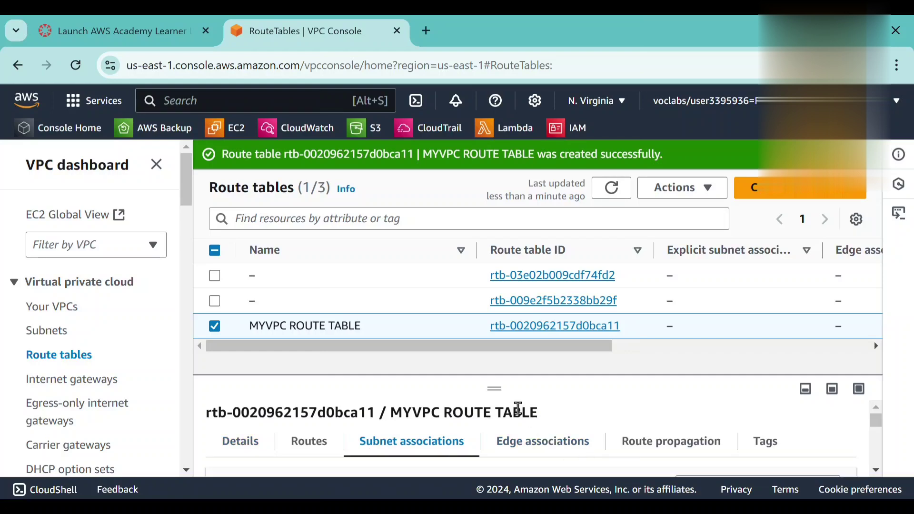
pyautogui.moveTo(496, 389); pyautogui.dragTo(495, 325)
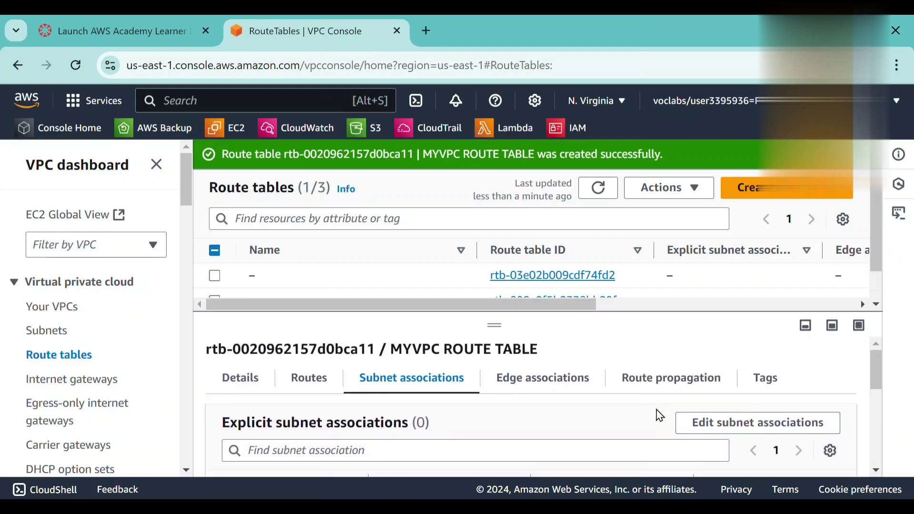
pyautogui.click(718, 424)
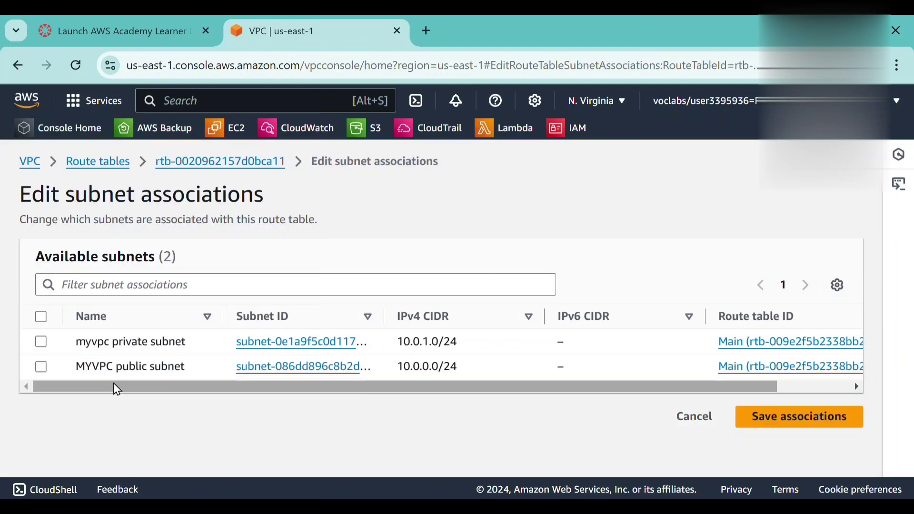
pyautogui.click(41, 369)
pyautogui.scroll(-2, 280, 433)
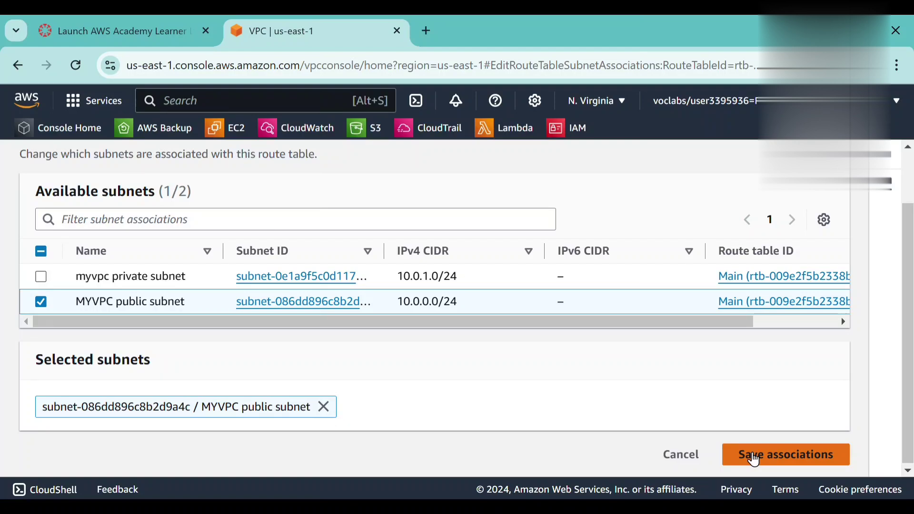
pyautogui.click(755, 456)
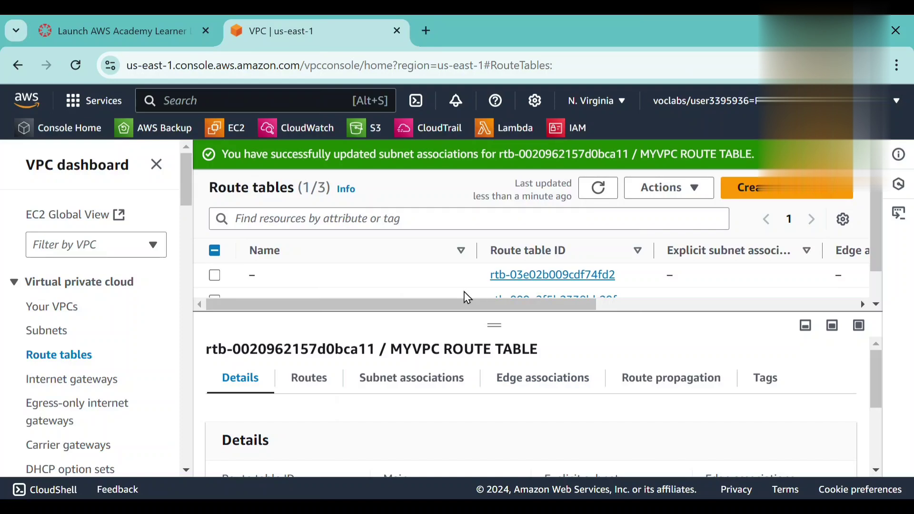
# Add a route to MYVPC ROUTE TABLE with destination 0.0.0.0/0.
pyautogui.scroll(-2, 441, 276)
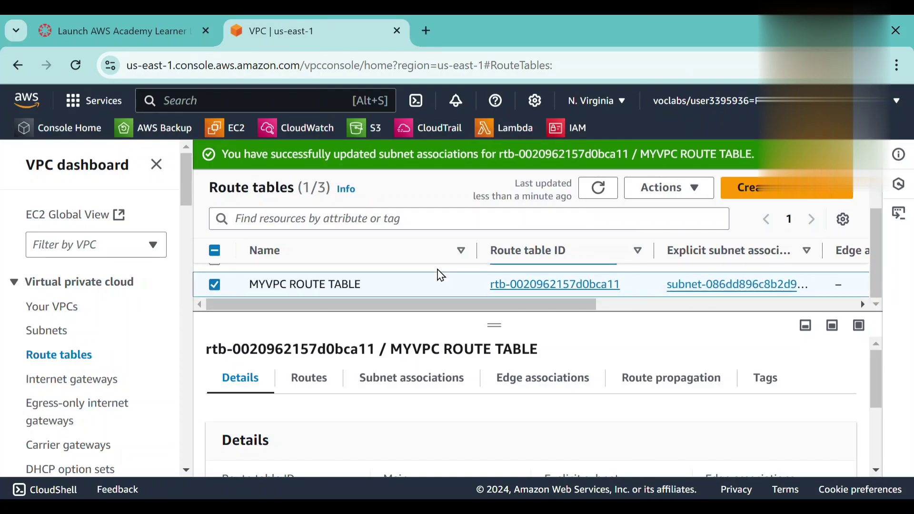
pyautogui.scroll(2, 441, 275)
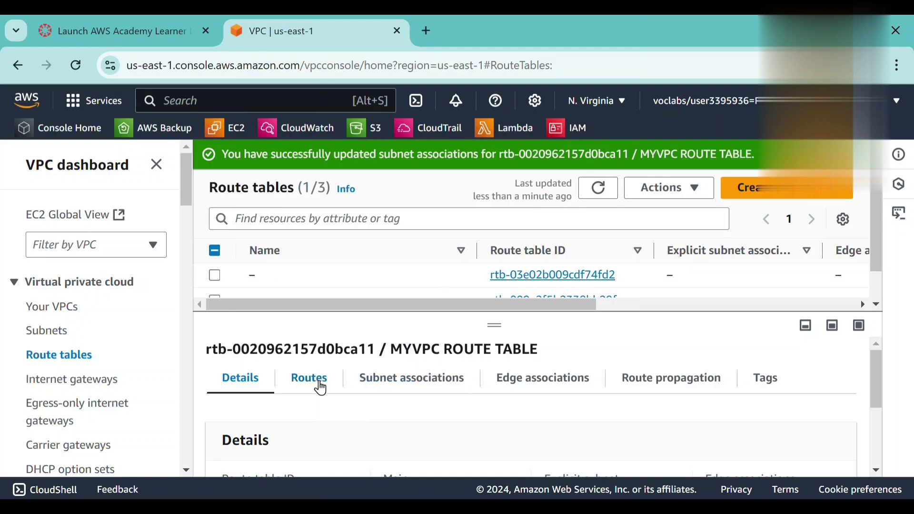
pyautogui.click(320, 381)
pyautogui.scroll(-1, 316, 435)
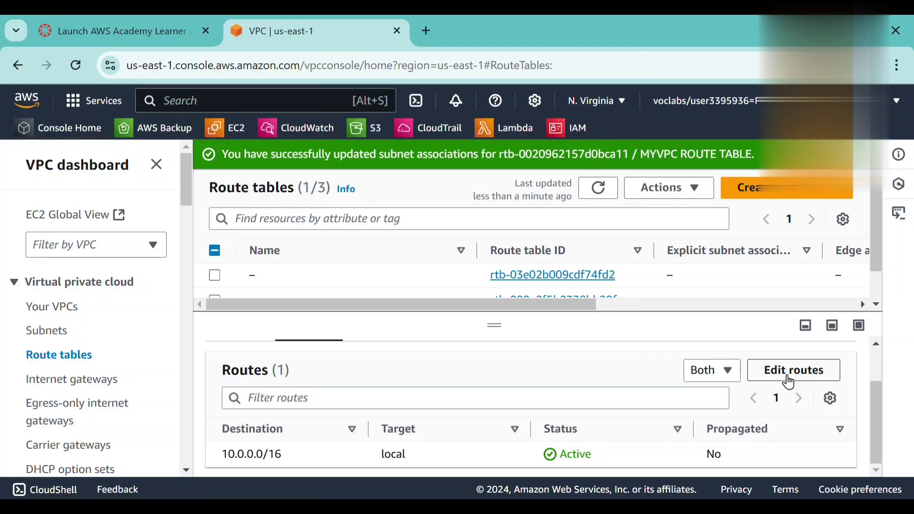
pyautogui.click(788, 376)
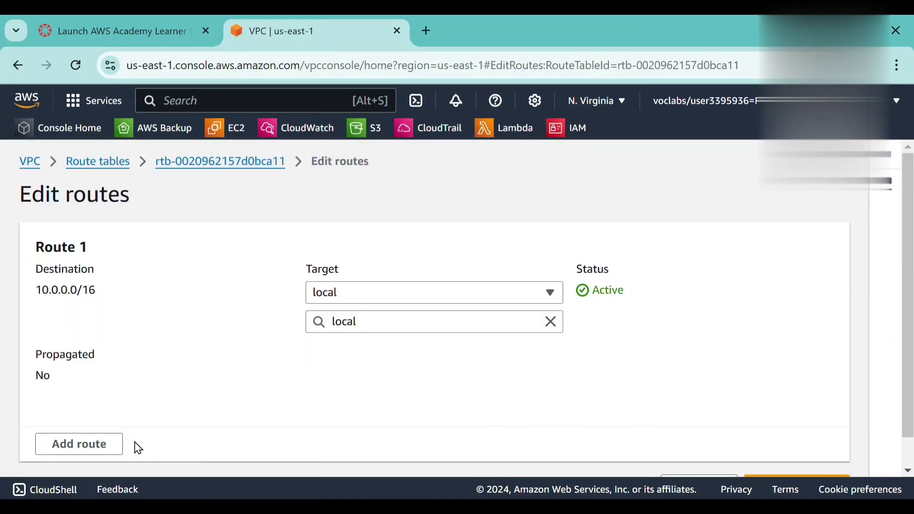
pyautogui.click(104, 450)
pyautogui.scroll(-5, 212, 438)
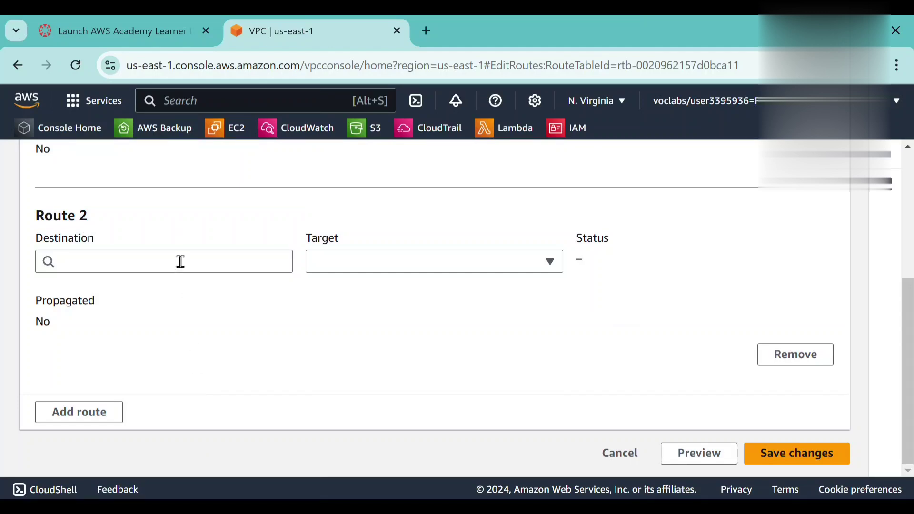
pyautogui.click(181, 261)
pyautogui.click(168, 286)
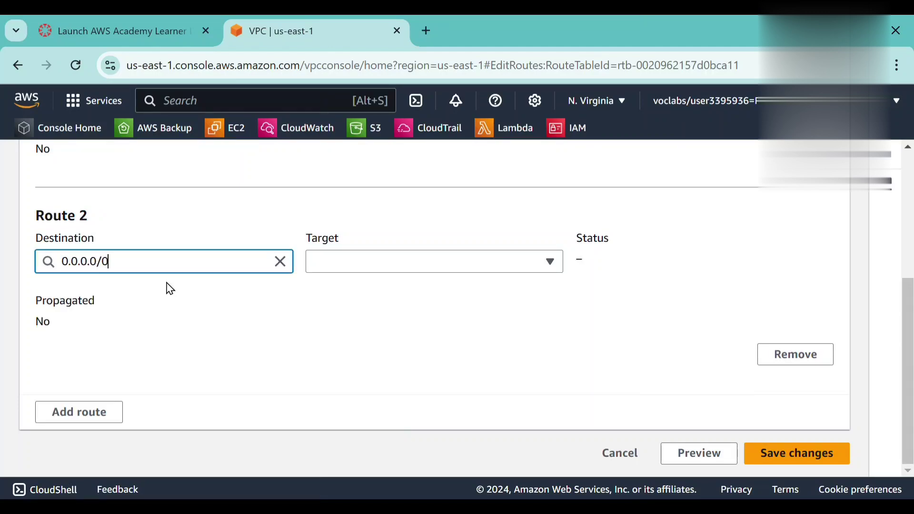
# Target the 0.0.0.0/0 route at the MYVPC IGW internet gateway, save the routes and dismiss the notification.
pyautogui.click(370, 266)
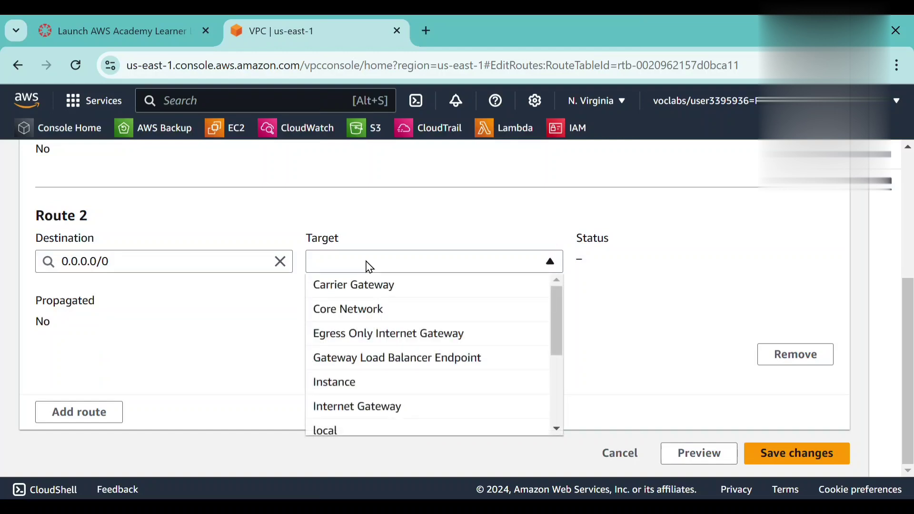
pyautogui.click(381, 408)
pyautogui.click(394, 296)
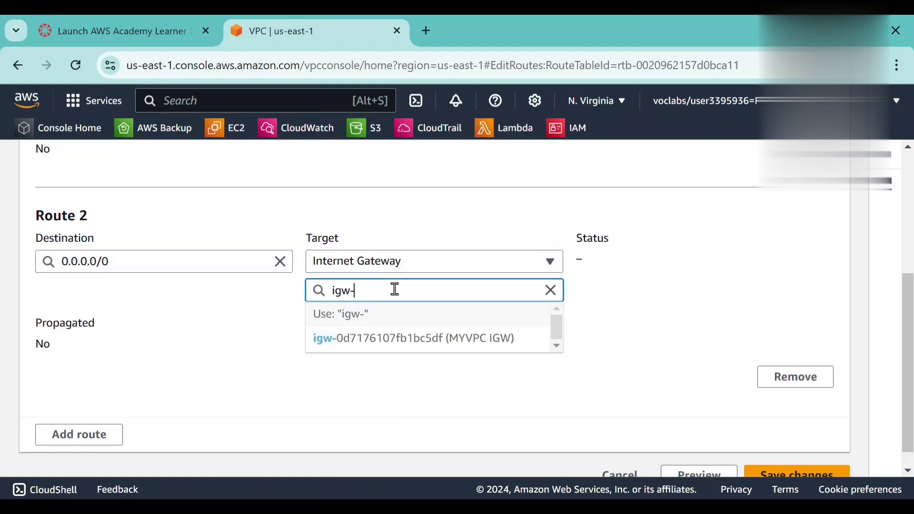
pyautogui.click(395, 341)
pyautogui.scroll(-1, 510, 390)
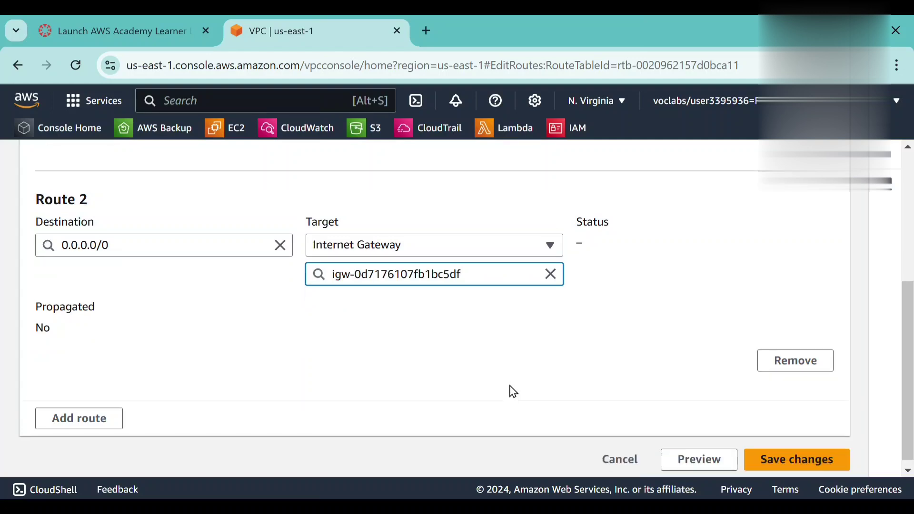
pyautogui.click(780, 466)
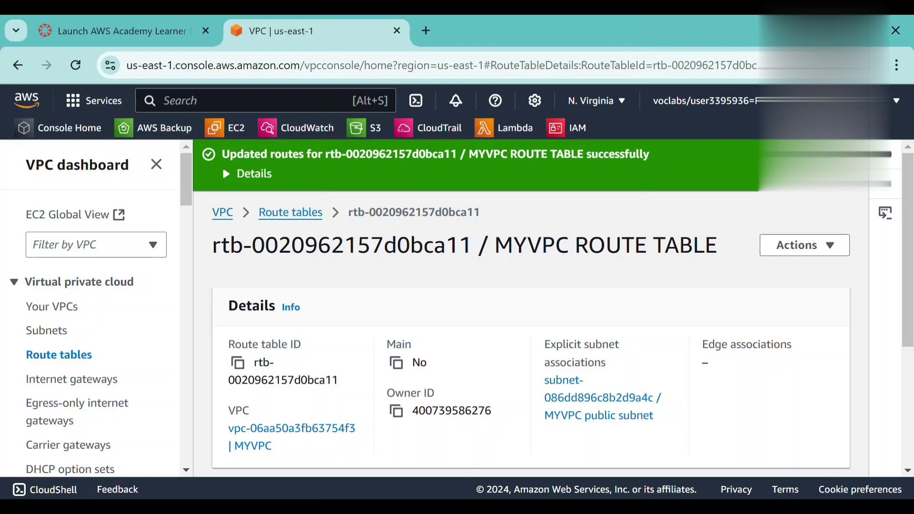
pyautogui.click(853, 155)
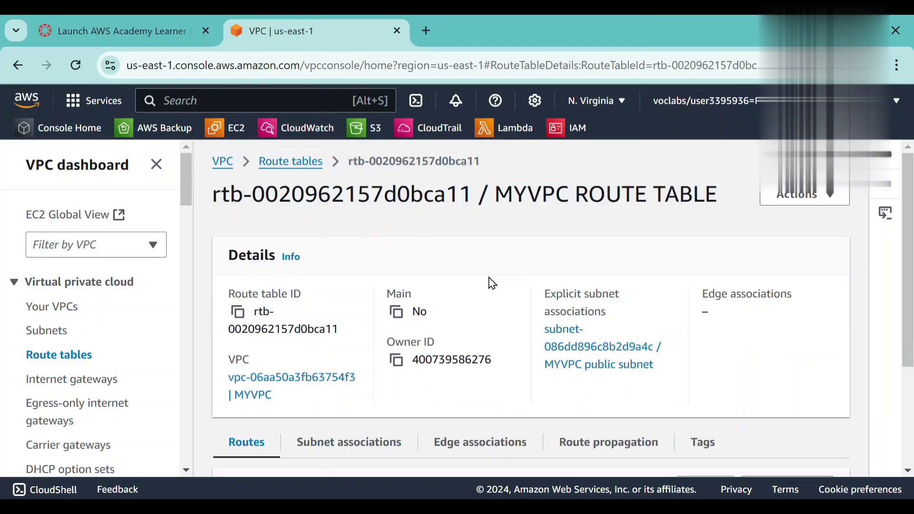
# Examine MYVPC's resource map for the connections between its subnets and route tables.
pyautogui.scroll(-2, 491, 283)
pyautogui.hotkey('alt', 'Left')
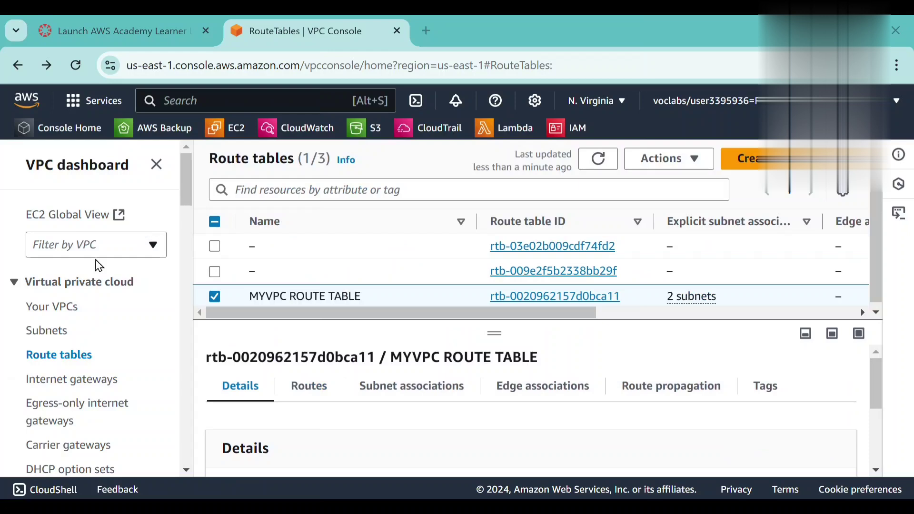
pyautogui.click(70, 307)
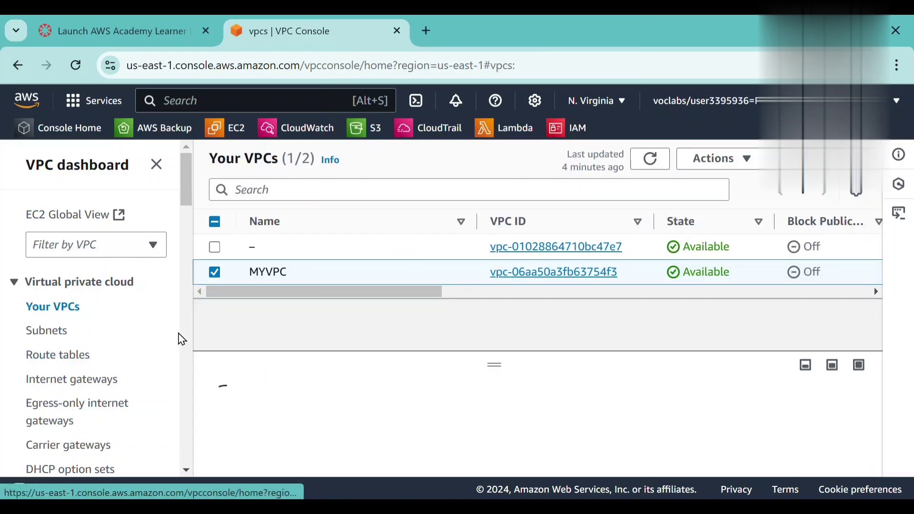
pyautogui.click(217, 277)
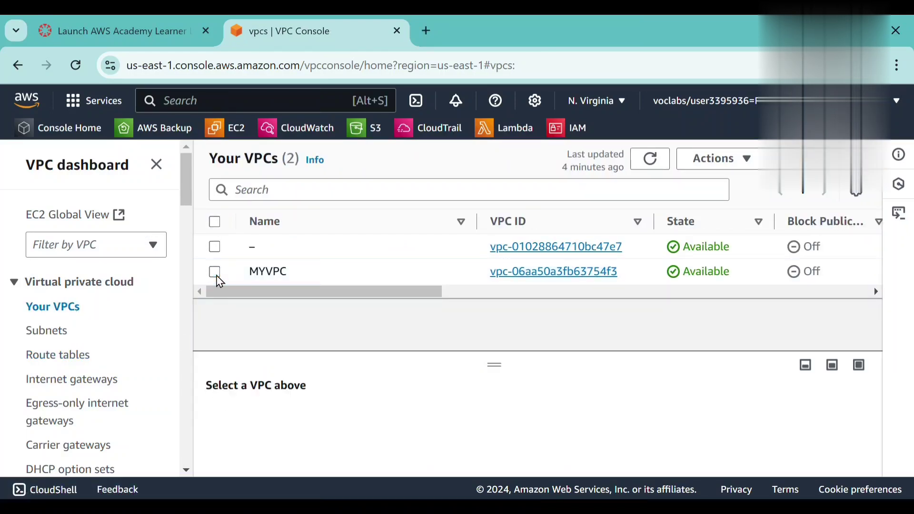
pyautogui.click(216, 275)
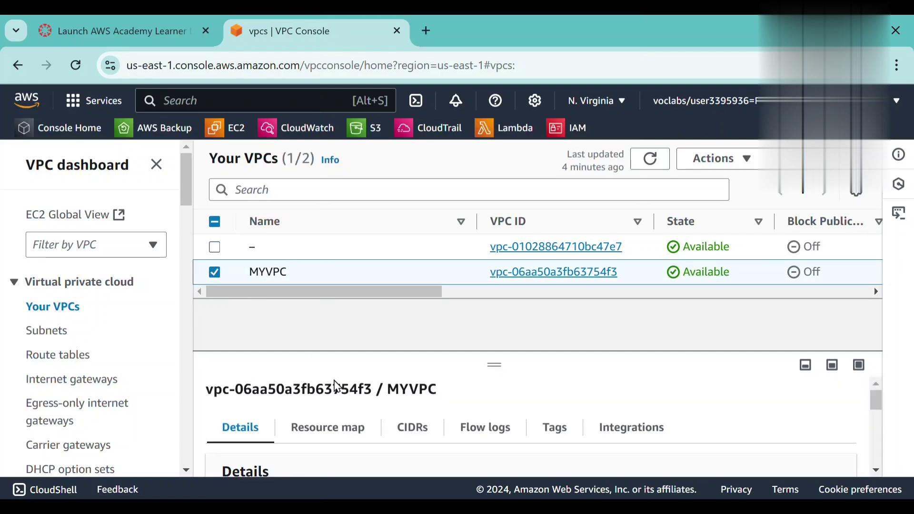
pyautogui.click(345, 434)
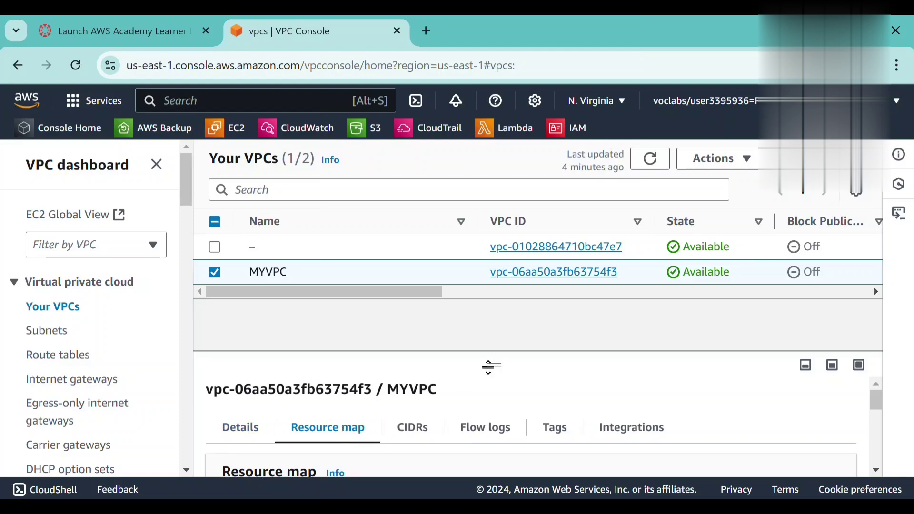
pyautogui.moveTo(499, 365); pyautogui.dragTo(491, 271)
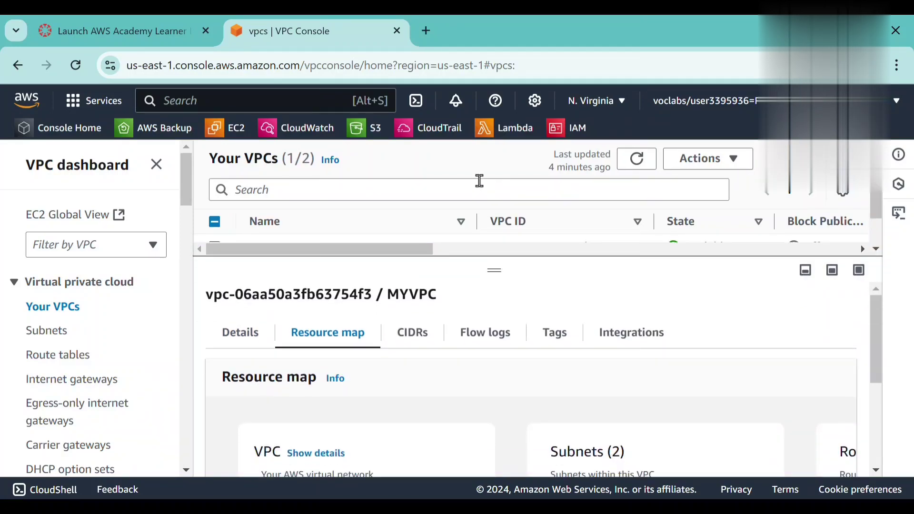
pyautogui.scroll(-2, 466, 425)
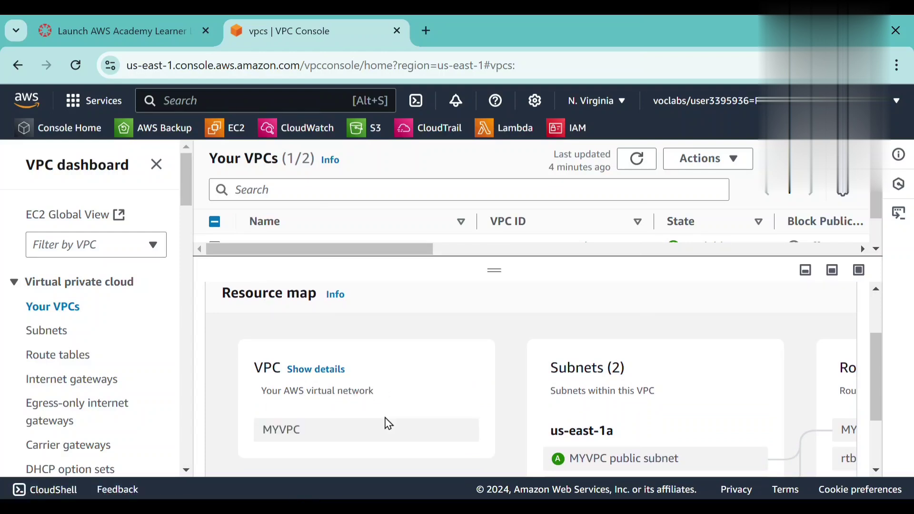
pyautogui.hscroll(2, 387, 423)
pyautogui.hscroll(4, 388, 424)
pyautogui.scroll(-2, 388, 424)
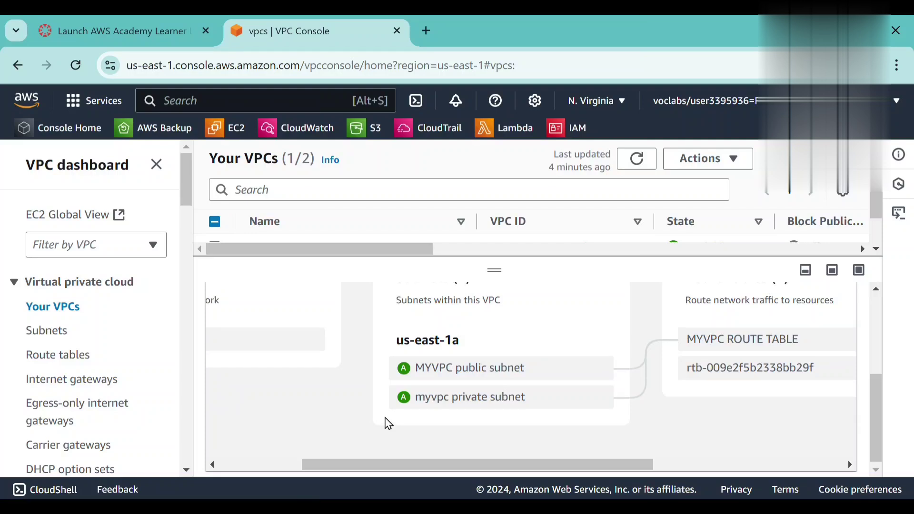
# Trace the path in MYVPC's resource map from the public subnet through MYVPC ROUTE TABLE to MYVPC IGW and back to the VPC.
pyautogui.scroll(1, 388, 423)
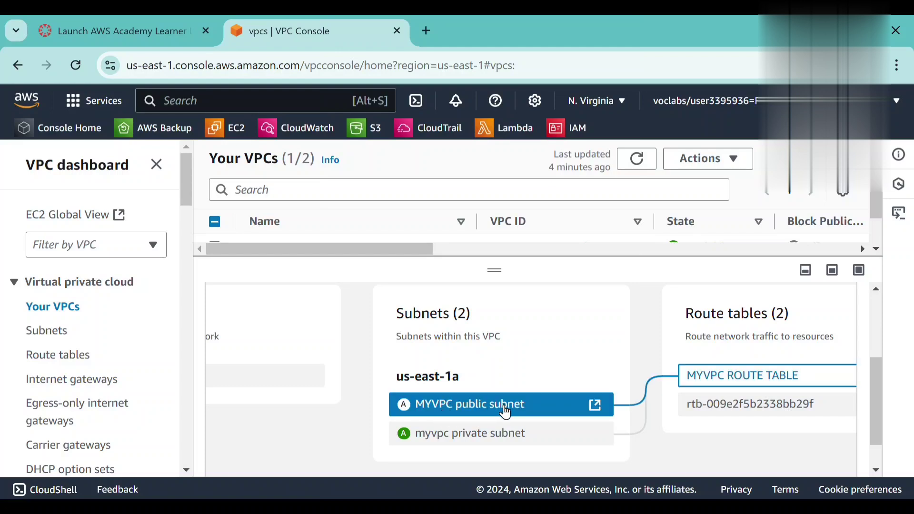
pyautogui.hscroll(3, 502, 440)
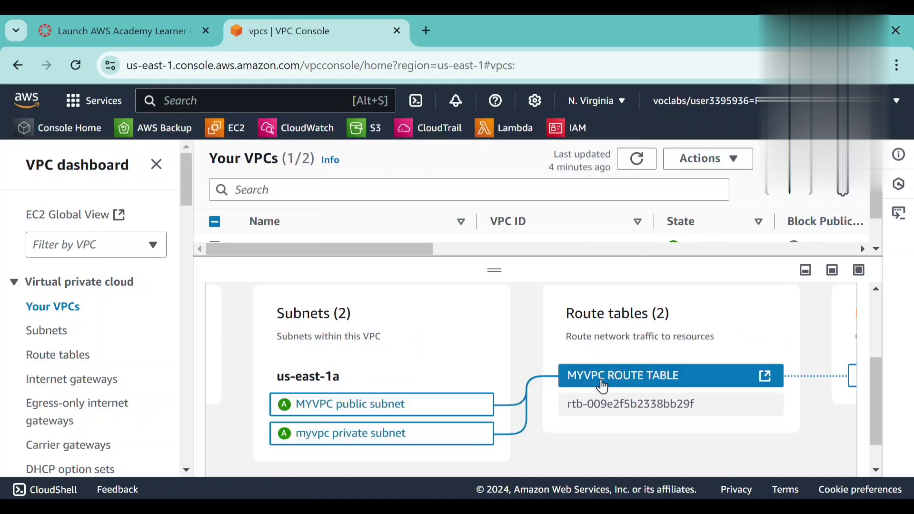
pyautogui.hscroll(4, 633, 377)
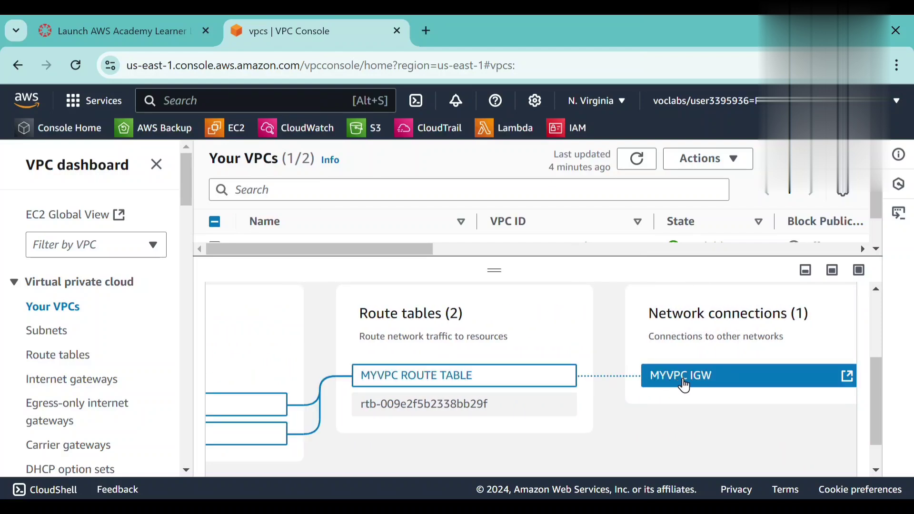
pyautogui.hscroll(1, 685, 383)
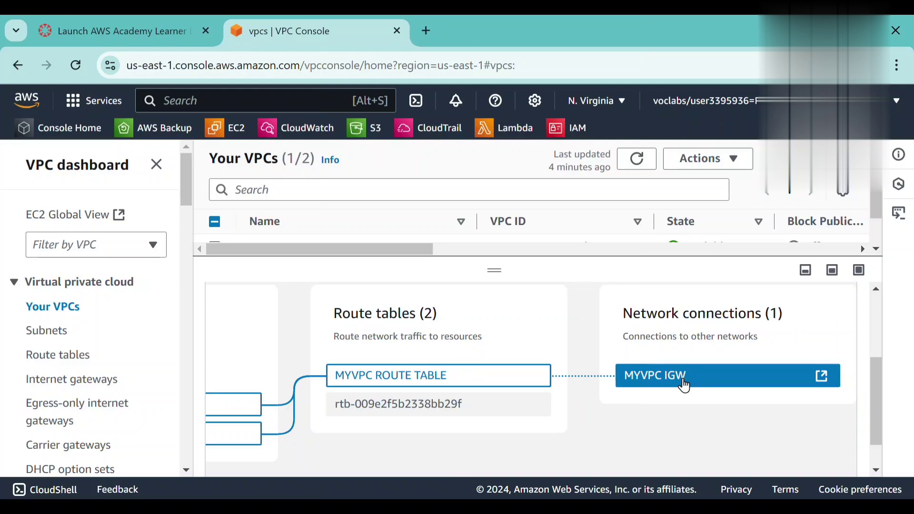
pyautogui.scroll(1, 685, 386)
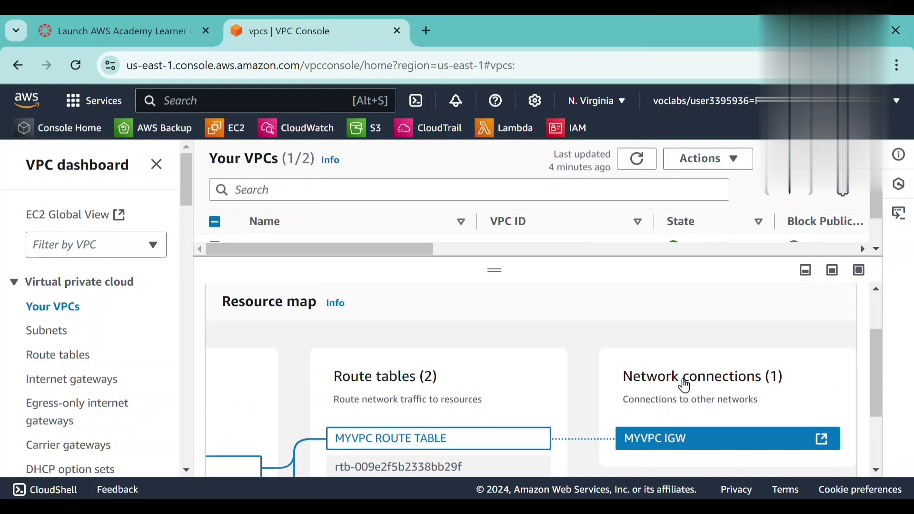
pyautogui.scroll(-1, 685, 386)
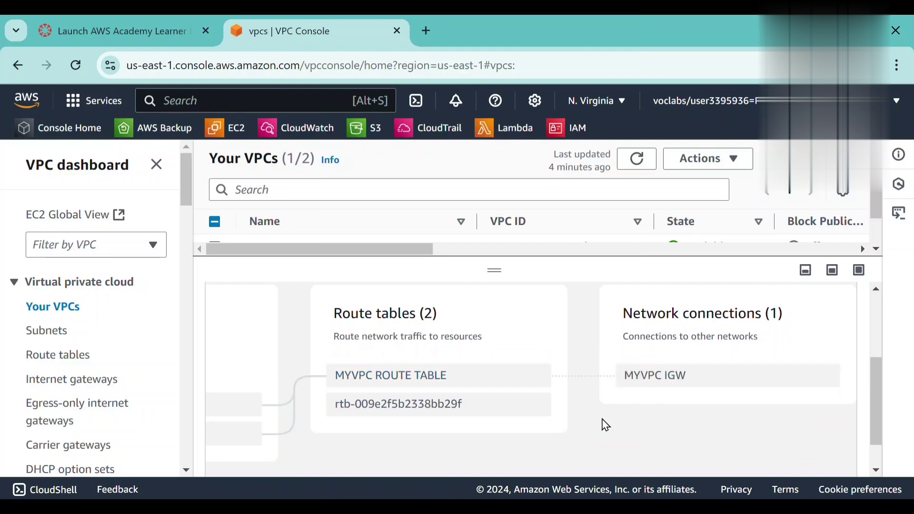
pyautogui.hscroll(-4, 605, 425)
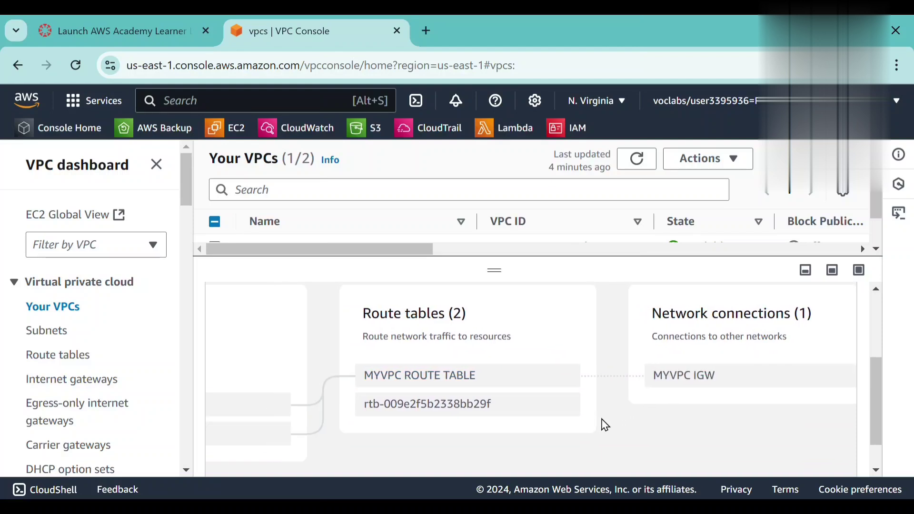
pyautogui.hscroll(-2, 605, 425)
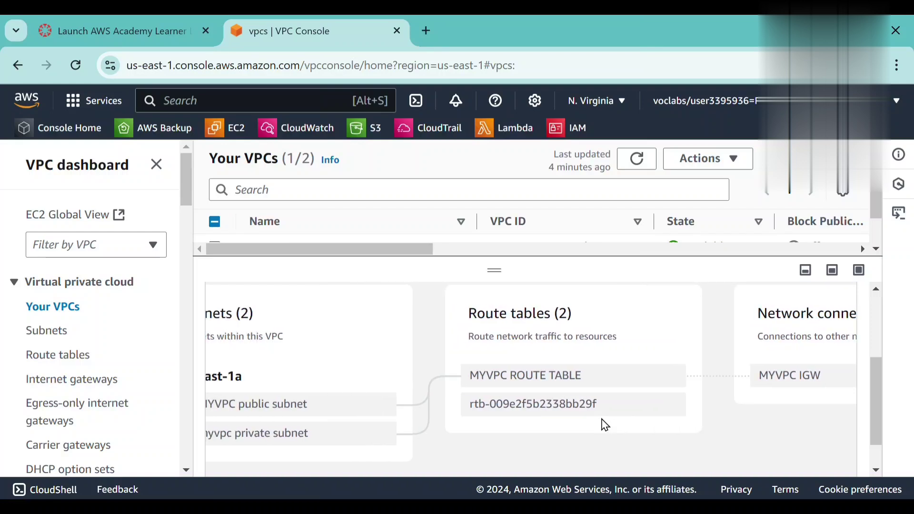
pyautogui.hscroll(-8, 604, 425)
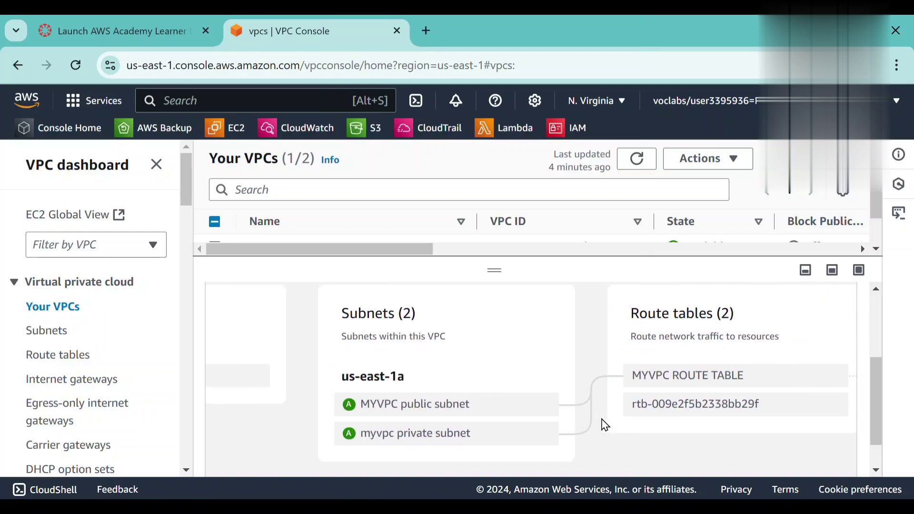
pyautogui.hscroll(-2, 605, 425)
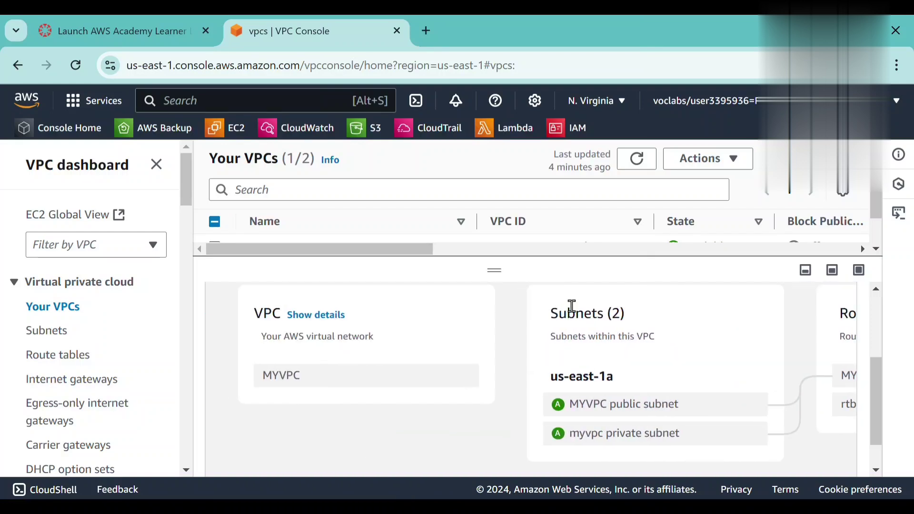